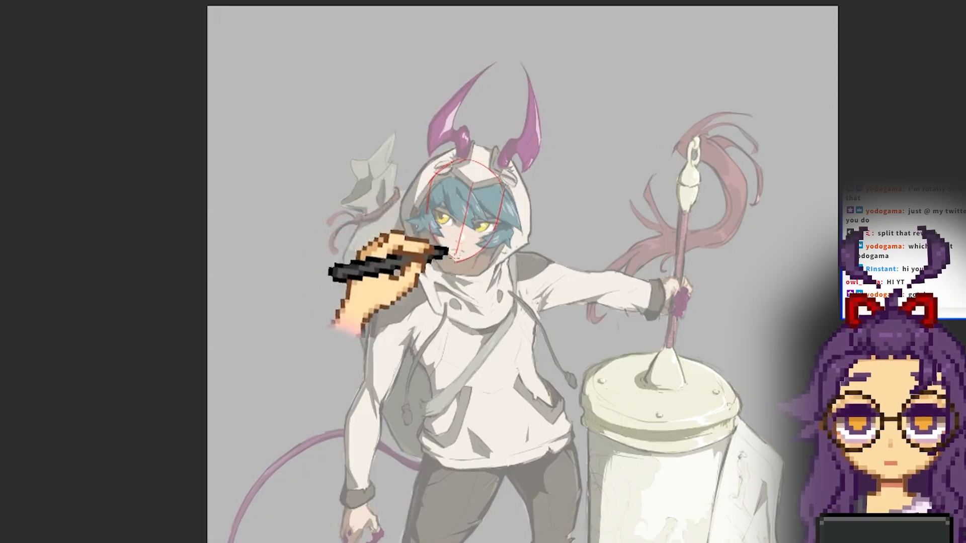
Sketch red construction lines over the character's face, neck and collar
{"action": "left_click_drag", "start_coordinate": [437, 212], "coordinate": [501, 219]}
{"action": "mouse_move", "coordinate": [435, 239]}
{"action": "left_mouse_down"}
{"action": "mouse_move", "coordinate": [442, 276]}
{"action": "mouse_move", "coordinate": [473, 281]}
{"action": "left_mouse_up"}
{"action": "left_click_drag", "start_coordinate": [442, 283], "coordinate": [474, 283]}
{"action": "left_click_drag", "start_coordinate": [424, 271], "coordinate": [489, 261]}
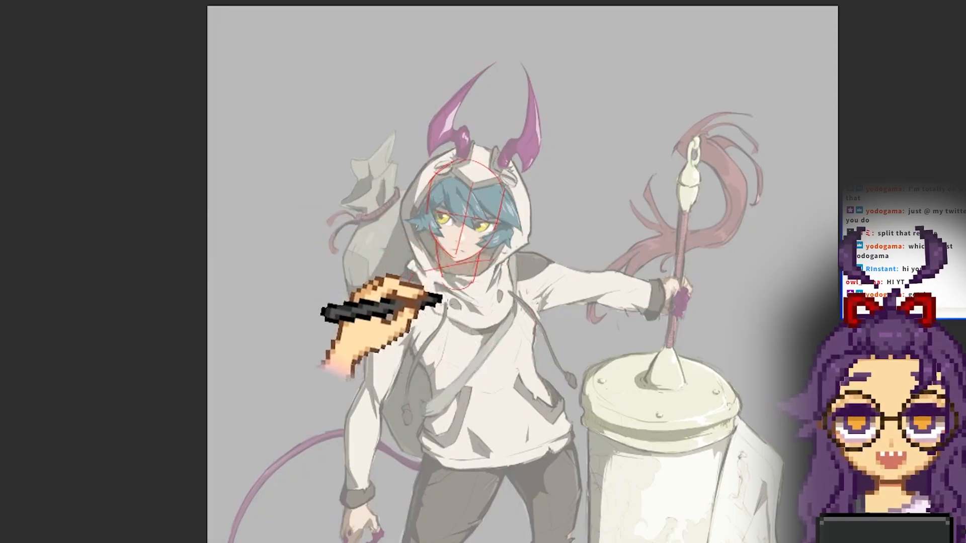
Sketch the torso's side contours and centre line in red over the hoodie
{"action": "left_click_drag", "start_coordinate": [404, 294], "coordinate": [438, 382]}
{"action": "scroll", "coordinate": [392, 302], "scroll_direction": "down", "scroll_amount": 3}
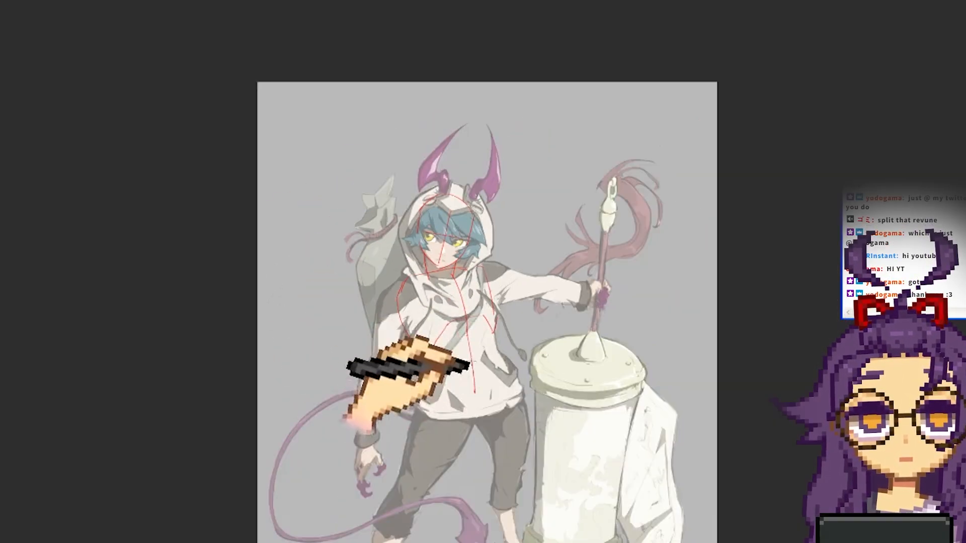
{"action": "left_click_drag", "start_coordinate": [475, 333], "coordinate": [483, 395]}
{"action": "left_click_drag", "start_coordinate": [504, 332], "coordinate": [515, 367]}
{"action": "left_click_drag", "start_coordinate": [429, 355], "coordinate": [429, 398]}
Draw slanted red perspective guidelines through the shoulders, hips and feet of the figure
{"action": "scroll", "coordinate": [455, 389], "scroll_direction": "down", "scroll_amount": 3}
{"action": "left_click_drag", "start_coordinate": [532, 283], "coordinate": [355, 311]}
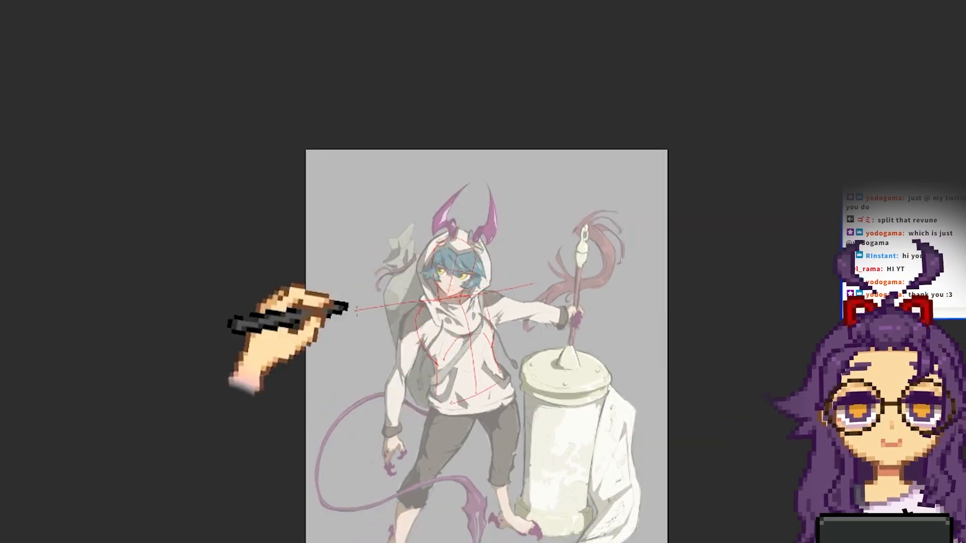
{"action": "left_click_drag", "start_coordinate": [339, 450], "coordinate": [563, 343]}
{"action": "left_click_drag", "start_coordinate": [405, 513], "coordinate": [420, 410]}
{"action": "left_click_drag", "start_coordinate": [421, 535], "coordinate": [571, 361]}
{"action": "scroll", "coordinate": [430, 129], "scroll_direction": "up", "scroll_amount": 2}
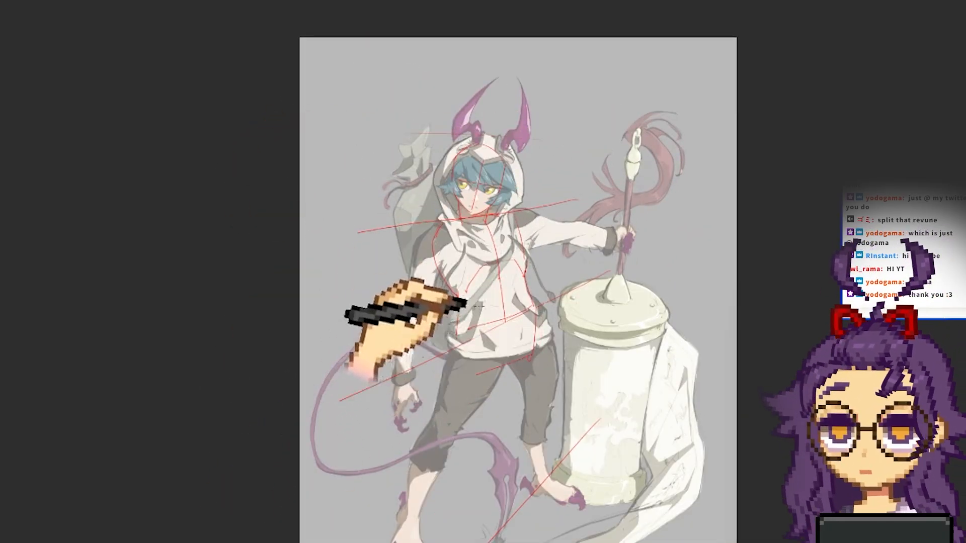
{"action": "left_click_drag", "start_coordinate": [355, 73], "coordinate": [425, 542]}
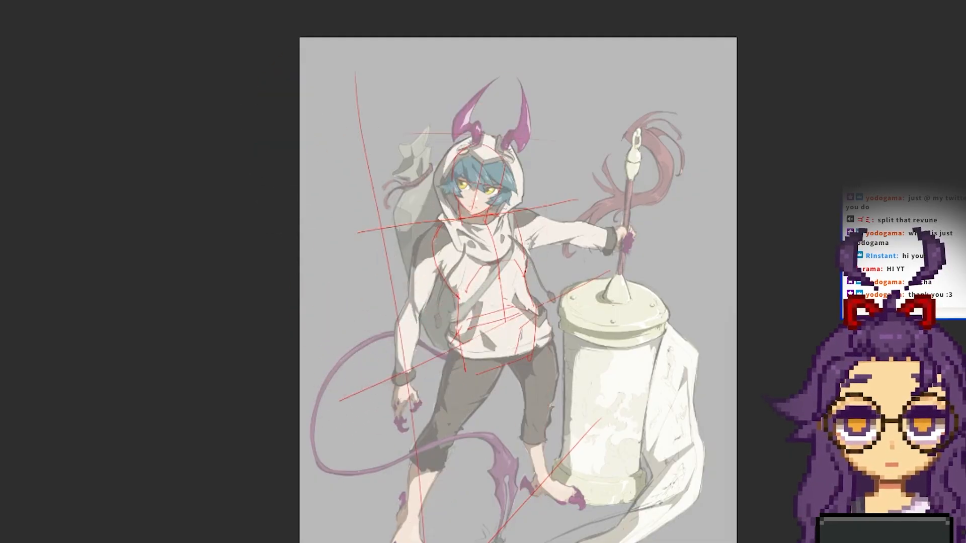
{"action": "left_click_drag", "start_coordinate": [578, 96], "coordinate": [556, 514]}
{"action": "key", "text": "ctrl+z"}
{"action": "key", "text": "ctrl+z"}
Draw two downward-converging red guidelines on either side of the figure and sketch the thighs and upper arm
{"action": "left_click_drag", "start_coordinate": [348, 82], "coordinate": [418, 542]}
{"action": "left_click_drag", "start_coordinate": [574, 79], "coordinate": [543, 524]}
{"action": "mouse_move", "coordinate": [459, 342]}
{"action": "left_mouse_down"}
{"action": "mouse_move", "coordinate": [494, 358]}
{"action": "mouse_move", "coordinate": [522, 424]}
{"action": "left_mouse_up"}
{"action": "left_click_drag", "start_coordinate": [550, 347], "coordinate": [531, 424]}
{"action": "mouse_move", "coordinate": [422, 217]}
{"action": "left_mouse_down"}
{"action": "mouse_move", "coordinate": [438, 173]}
{"action": "mouse_move", "coordinate": [413, 279]}
{"action": "left_mouse_up"}
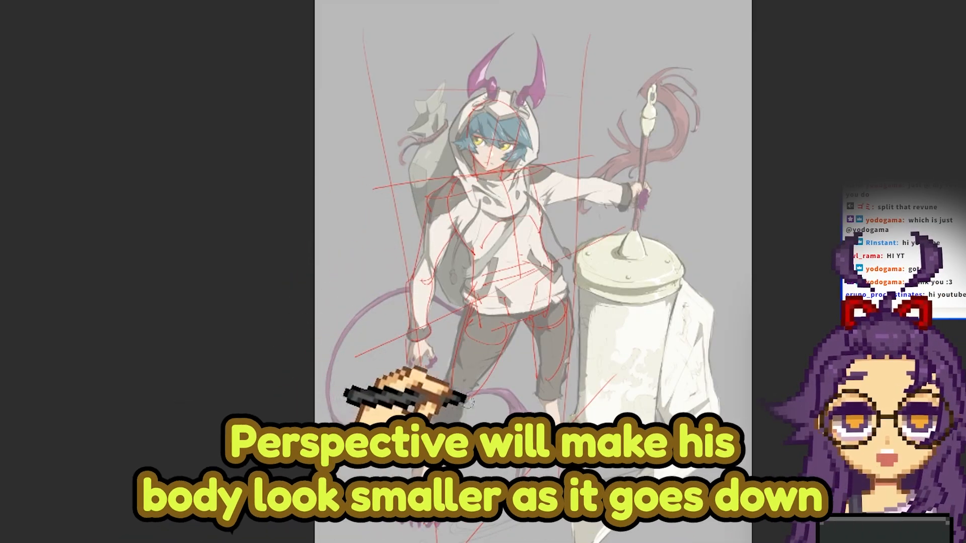
Extend the canvas below the figure and sketch red construction lines over the hips, lower leg and shoulder
{"action": "scroll", "coordinate": [550, 399], "scroll_direction": "down", "scroll_amount": 2}
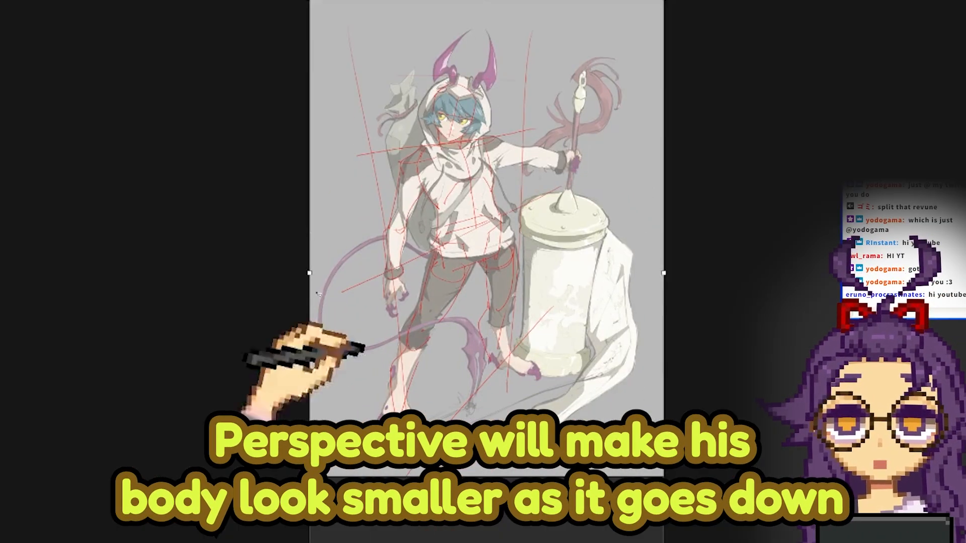
{"action": "mouse_move", "coordinate": [366, 345]}
{"action": "left_mouse_down"}
{"action": "mouse_move", "coordinate": [437, 460]}
{"action": "mouse_move", "coordinate": [367, 336]}
{"action": "left_mouse_up"}
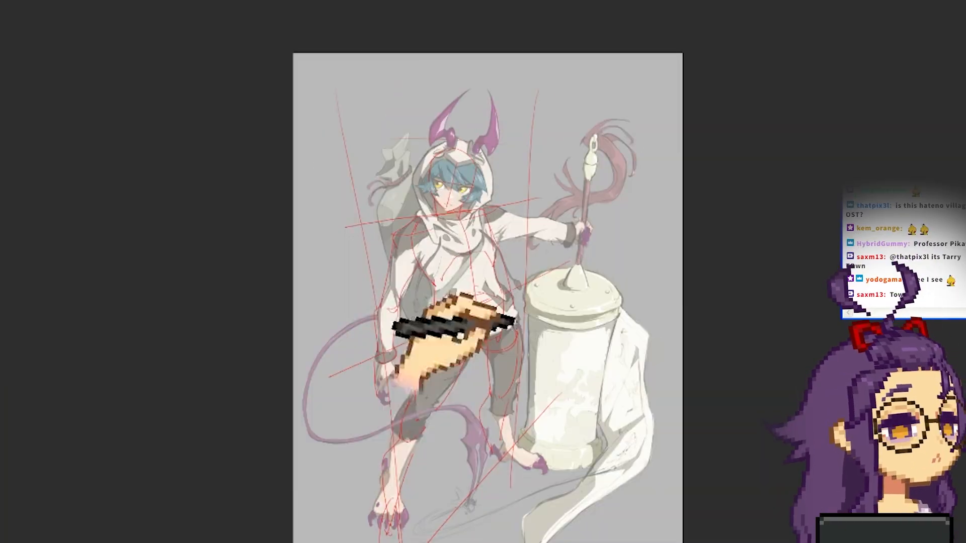
{"action": "left_click_drag", "start_coordinate": [524, 332], "coordinate": [460, 349]}
{"action": "left_click_drag", "start_coordinate": [375, 425], "coordinate": [388, 398]}
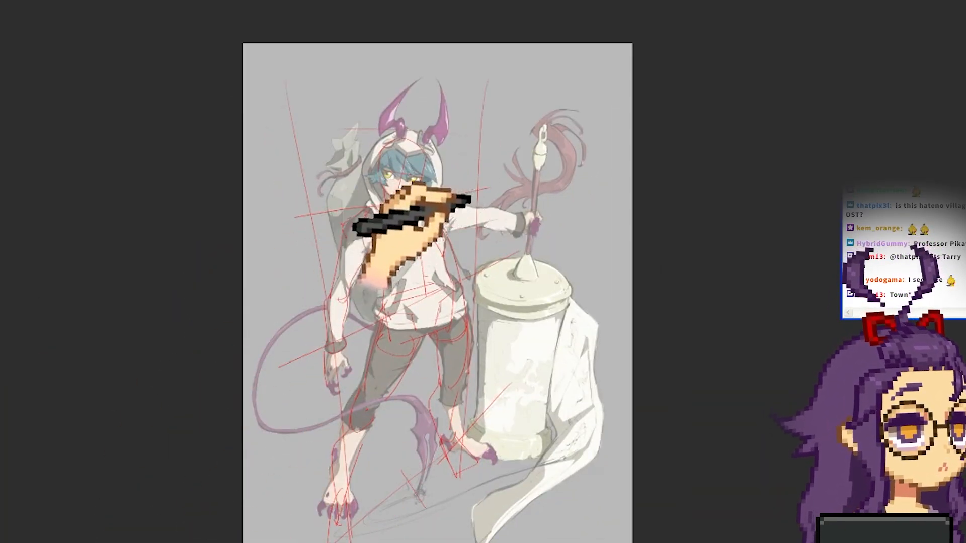
{"action": "mouse_move", "coordinate": [437, 222]}
{"action": "left_mouse_down"}
{"action": "mouse_move", "coordinate": [506, 221]}
{"action": "mouse_move", "coordinate": [462, 237]}
{"action": "left_mouse_up"}
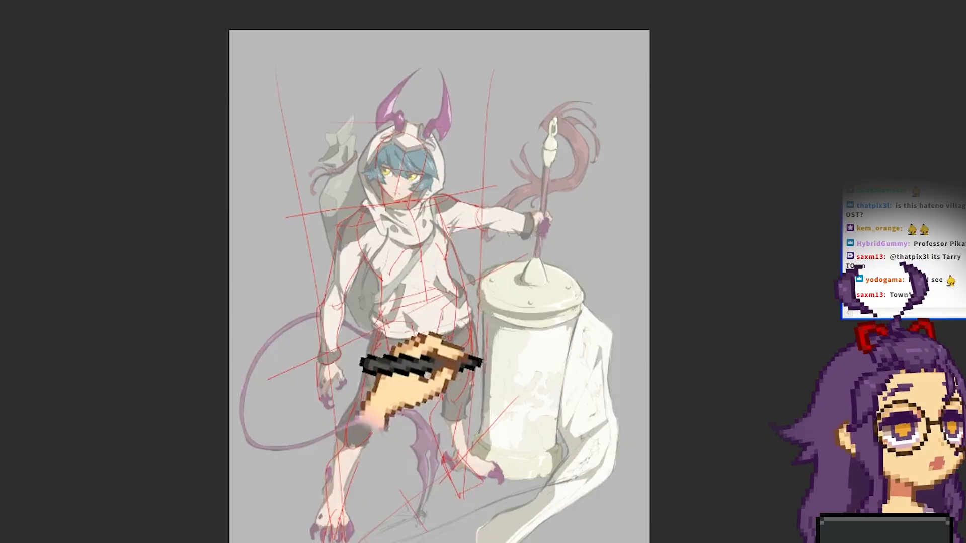
Sketch red guide lines along the leg beside the barrel, the barrel's side, the shoulder and the lid
{"action": "left_click_drag", "start_coordinate": [482, 361], "coordinate": [480, 437]}
{"action": "left_click_drag", "start_coordinate": [576, 322], "coordinate": [563, 474]}
{"action": "left_click_drag", "start_coordinate": [478, 192], "coordinate": [491, 205]}
{"action": "mouse_move", "coordinate": [482, 244]}
{"action": "left_mouse_down"}
{"action": "mouse_move", "coordinate": [517, 275]}
{"action": "mouse_move", "coordinate": [581, 292]}
{"action": "left_mouse_up"}
Lengthen the leg beside the barrel by stretching it downward with a free transform
{"action": "scroll", "coordinate": [566, 288], "scroll_direction": "down", "scroll_amount": 2}
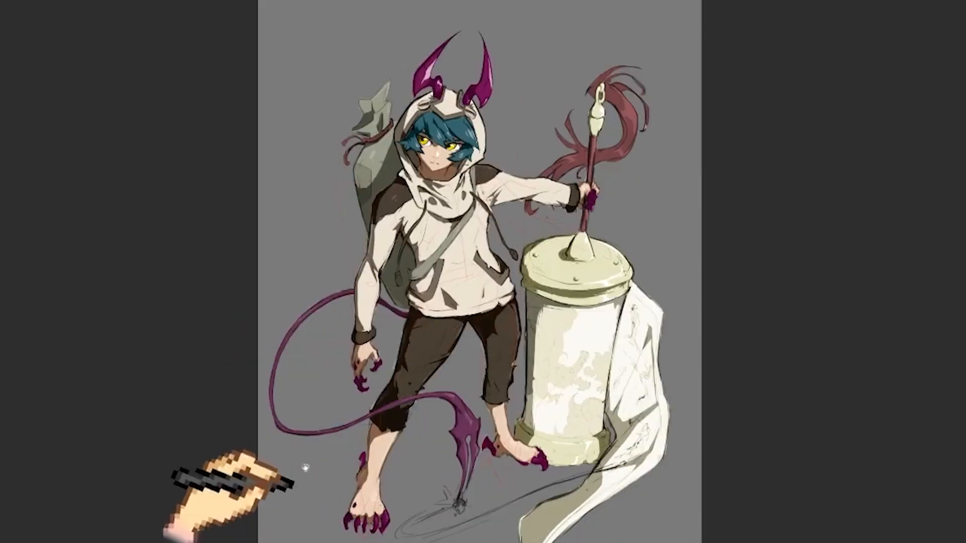
{"action": "scroll", "coordinate": [305, 468], "scroll_direction": "down", "scroll_amount": 1}
{"action": "key", "text": "ctrl+t"}
{"action": "mouse_move", "coordinate": [514, 286]}
{"action": "left_mouse_down"}
{"action": "mouse_move", "coordinate": [553, 443]}
{"action": "mouse_move", "coordinate": [518, 441]}
{"action": "left_mouse_up"}
{"action": "key", "text": "Return"}
{"action": "scroll", "coordinate": [478, 458], "scroll_direction": "up", "scroll_amount": 2}
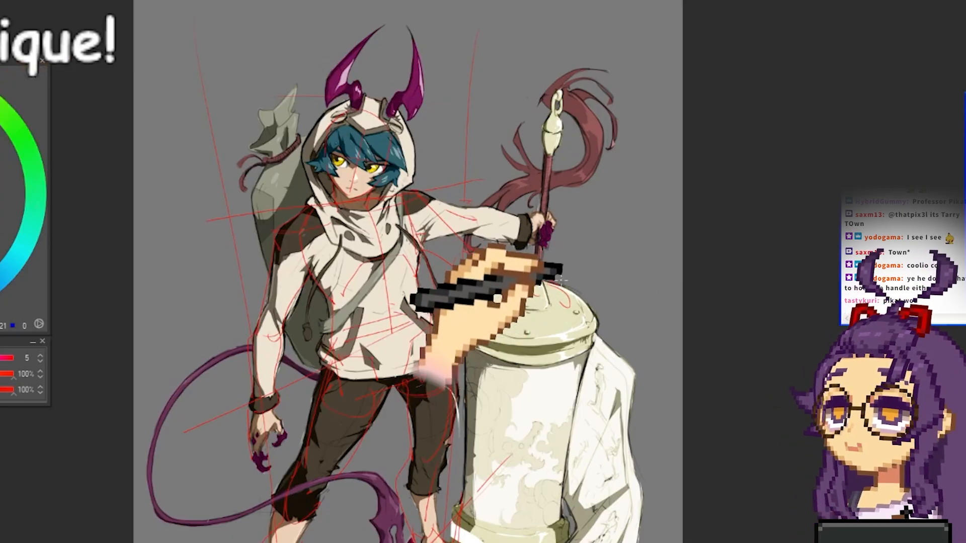
Sketch red guide lines around the barrel's lid and across its body
{"action": "scroll", "coordinate": [561, 272], "scroll_direction": "up", "scroll_amount": 1}
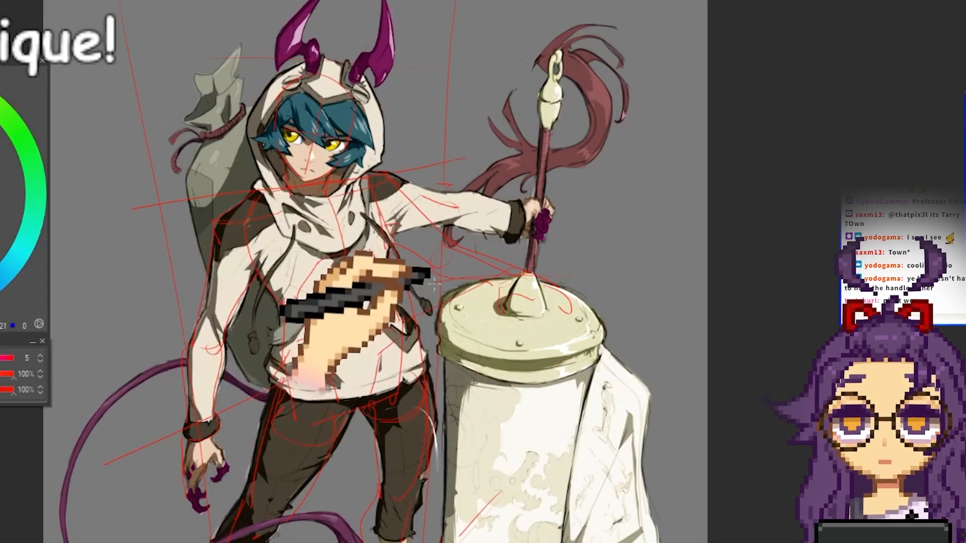
{"action": "mouse_move", "coordinate": [434, 285]}
{"action": "left_mouse_down"}
{"action": "mouse_move", "coordinate": [549, 278]}
{"action": "mouse_move", "coordinate": [445, 345]}
{"action": "left_mouse_up"}
{"action": "left_click_drag", "start_coordinate": [569, 276], "coordinate": [624, 345]}
{"action": "mouse_move", "coordinate": [624, 345]}
{"action": "left_mouse_down"}
{"action": "mouse_move", "coordinate": [452, 358]}
{"action": "mouse_move", "coordinate": [437, 430]}
{"action": "mouse_move", "coordinate": [567, 513]}
{"action": "mouse_move", "coordinate": [470, 507]}
{"action": "left_mouse_up"}
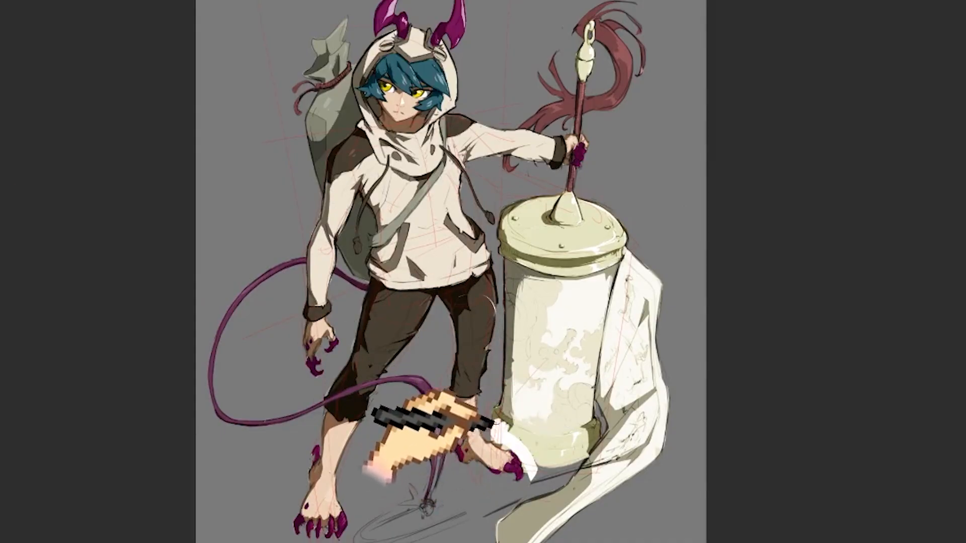
Select the front leg, from thigh to toes, and stretch it downward with a free transform
{"action": "scroll", "coordinate": [516, 443], "scroll_direction": "up", "scroll_amount": 1}
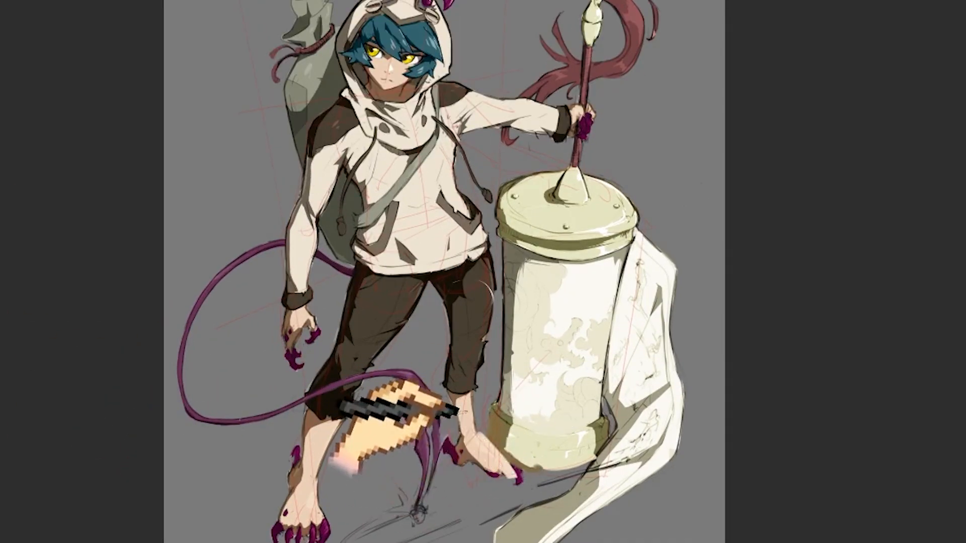
{"action": "scroll", "coordinate": [473, 443], "scroll_direction": "down", "scroll_amount": 1}
{"action": "mouse_move", "coordinate": [370, 246]}
{"action": "left_mouse_down"}
{"action": "mouse_move", "coordinate": [427, 291]}
{"action": "mouse_move", "coordinate": [369, 245]}
{"action": "left_mouse_up"}
{"action": "key", "text": "ctrl+t"}
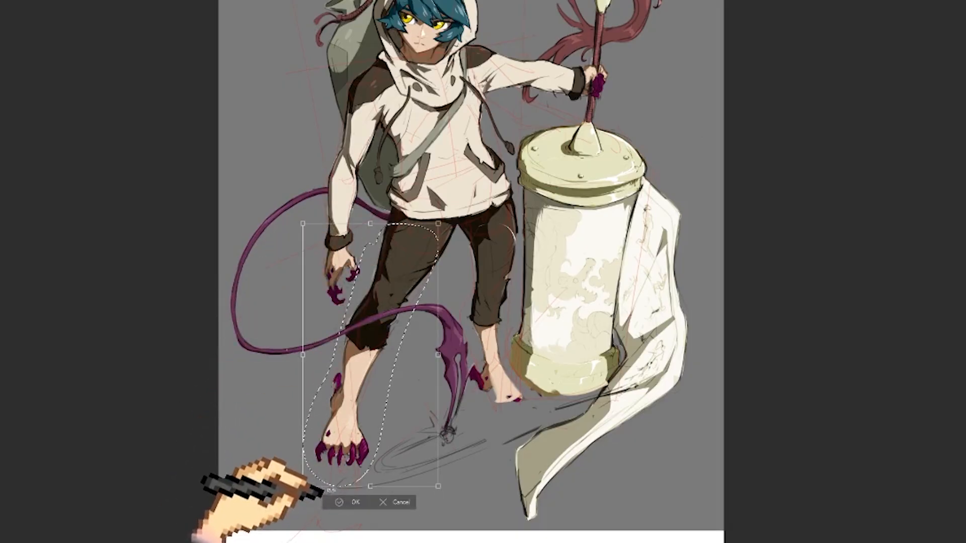
{"action": "left_click_drag", "start_coordinate": [370, 485], "coordinate": [368, 528]}
{"action": "key", "text": "Return"}
{"action": "scroll", "coordinate": [238, 433], "scroll_direction": "down", "scroll_amount": 2}
{"action": "scroll", "coordinate": [463, 431], "scroll_direction": "up", "scroll_amount": 2}
{"action": "scroll", "coordinate": [506, 338], "scroll_direction": "down", "scroll_amount": 1}
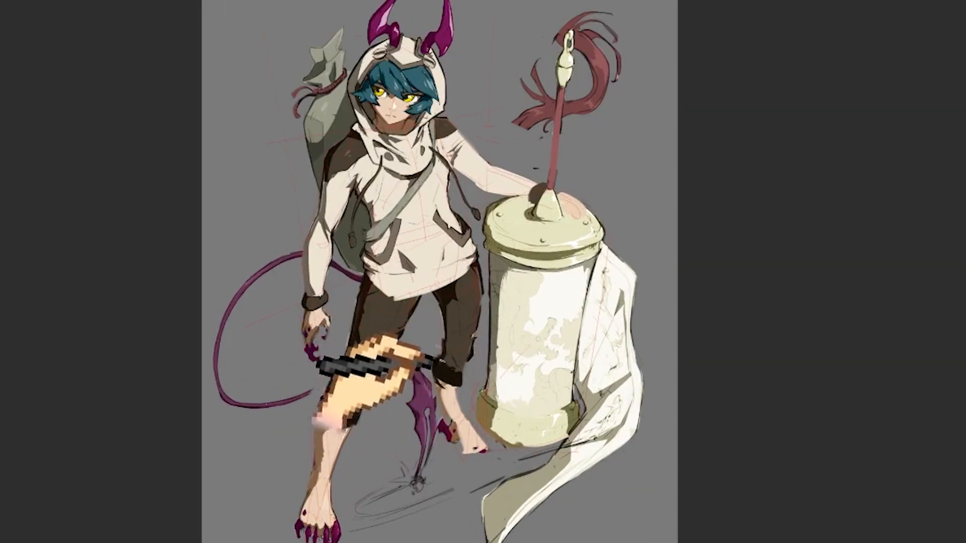
Touch up the legs and feet and paint out the tail where it crosses the front trouser cuff
{"action": "left_click_drag", "start_coordinate": [459, 423], "coordinate": [441, 429]}
{"action": "left_click_drag", "start_coordinate": [298, 516], "coordinate": [294, 531]}
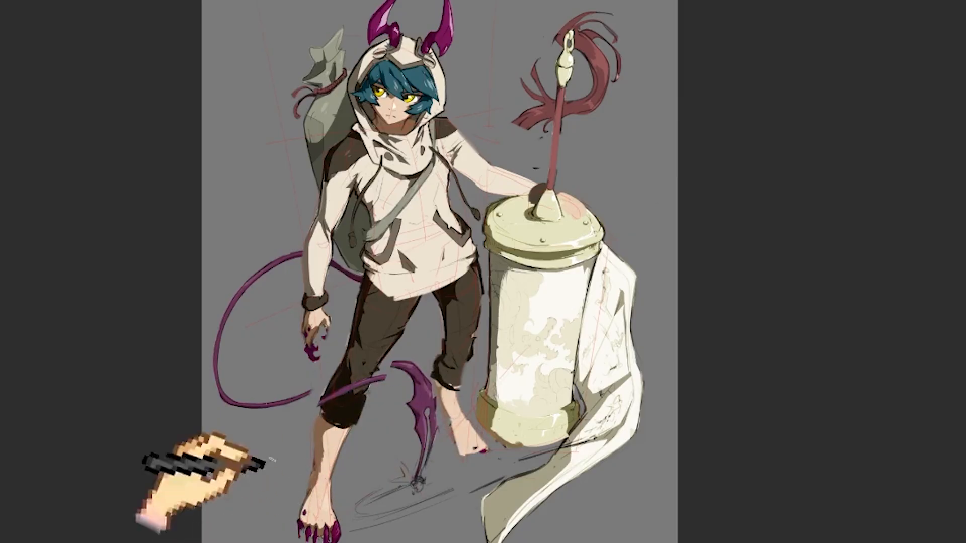
{"action": "mouse_move", "coordinate": [323, 408]}
{"action": "left_mouse_down"}
{"action": "mouse_move", "coordinate": [360, 379]}
{"action": "mouse_move", "coordinate": [386, 379]}
{"action": "left_mouse_up"}
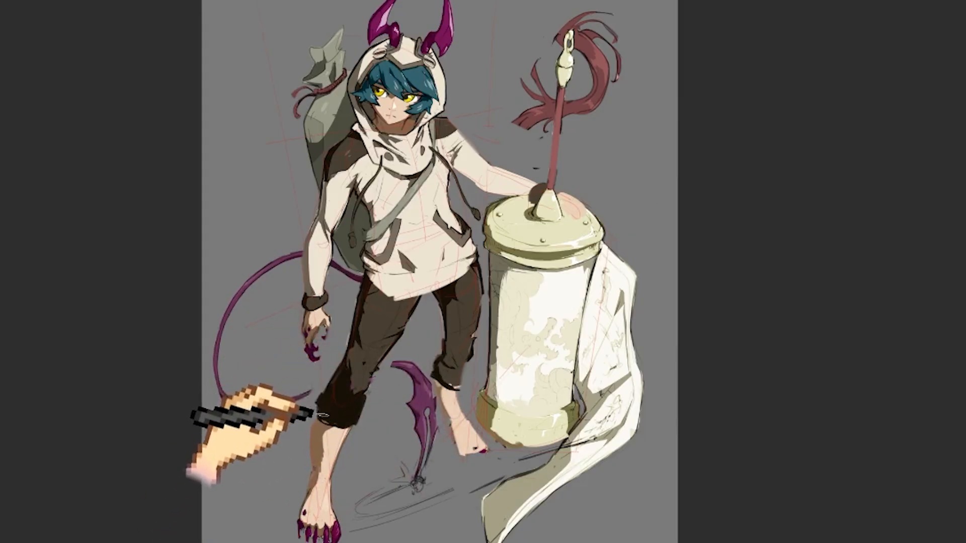
{"action": "scroll", "coordinate": [361, 275], "scroll_direction": "down", "scroll_amount": 1}
{"action": "left_click_drag", "start_coordinate": [350, 289], "coordinate": [340, 361]}
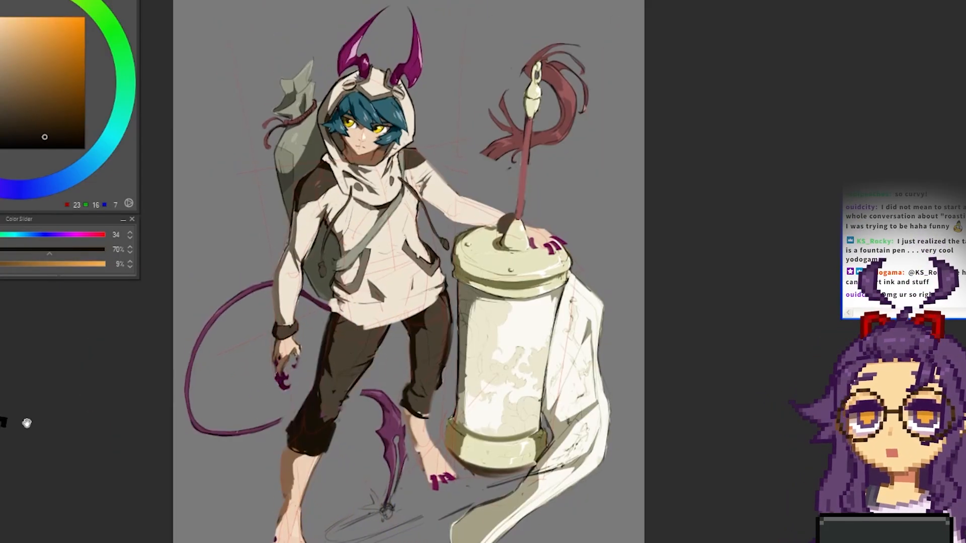
Examine the repainted pose and compare it with the original version of the drawing
{"action": "left_click_drag", "start_coordinate": [27, 423], "coordinate": [27, 407]}
{"action": "key", "text": "ctrl+plus"}
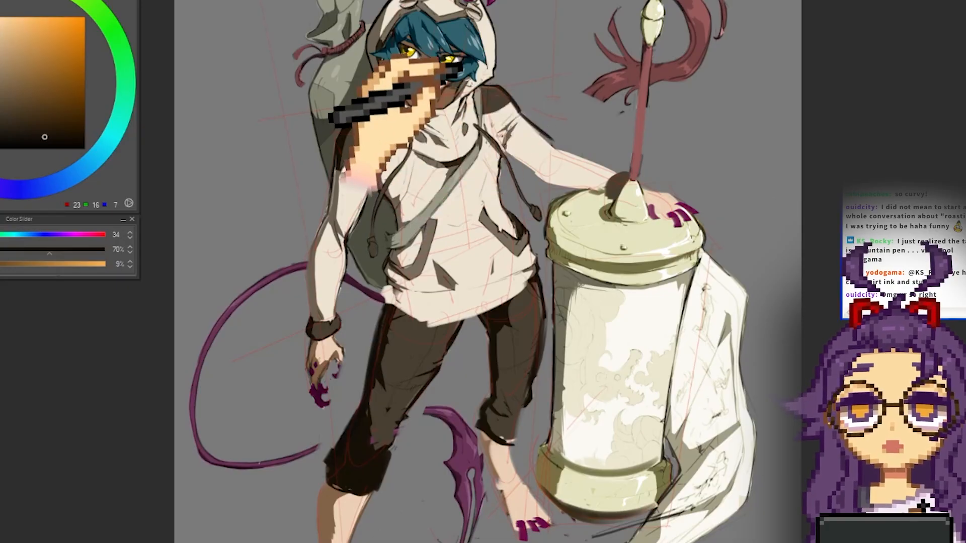
{"action": "key", "text": "ctrl+minus"}
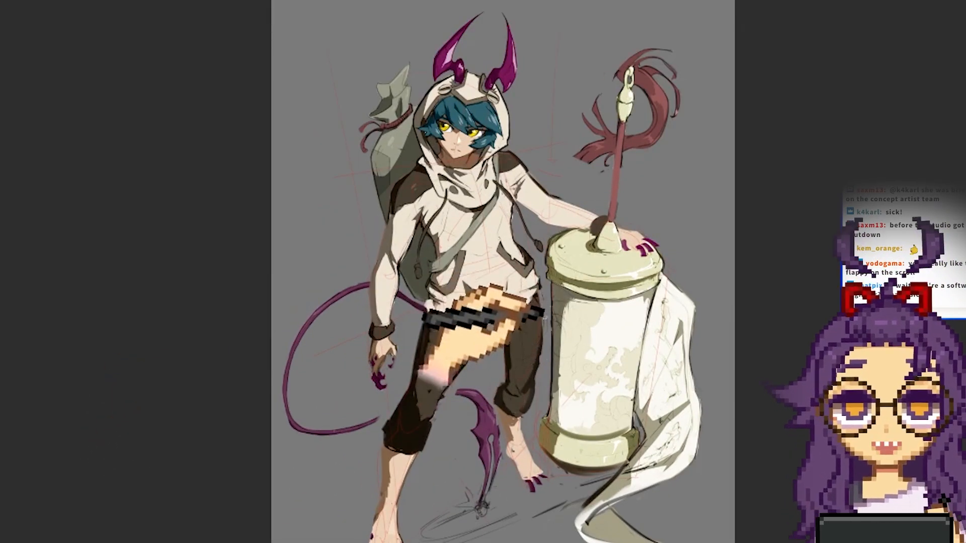
{"action": "left_click_drag", "start_coordinate": [547, 294], "coordinate": [424, 339]}
{"action": "scroll", "coordinate": [137, 351], "scroll_direction": "down", "scroll_amount": 1}
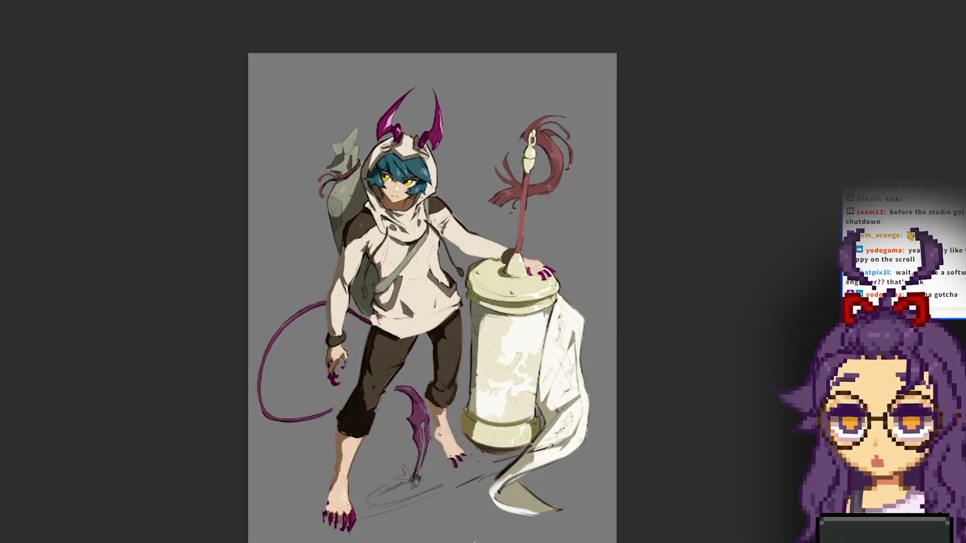
{"action": "scroll", "coordinate": [201, 437], "scroll_direction": "down", "scroll_amount": 1}
{"action": "scroll", "coordinate": [224, 441], "scroll_direction": "up", "scroll_amount": 2}
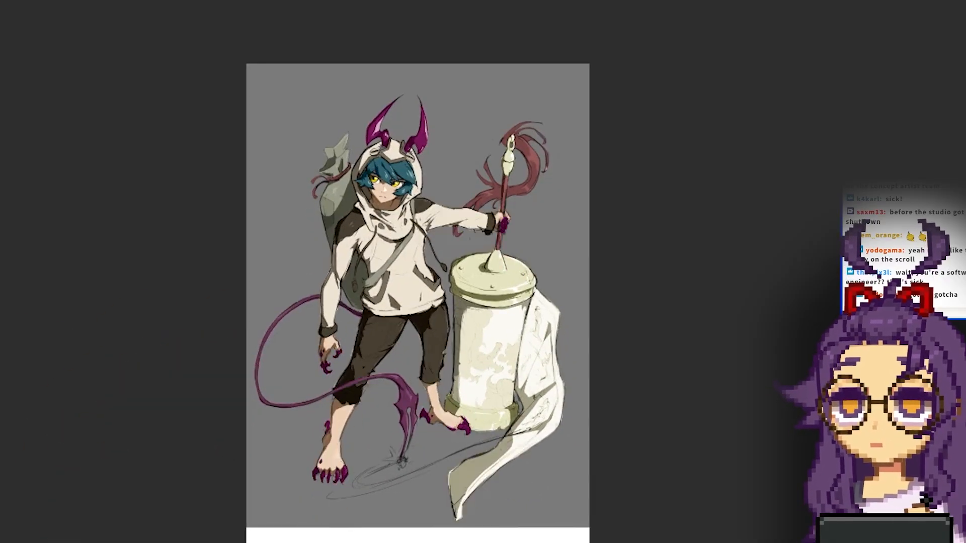
{"action": "scroll", "coordinate": [222, 452], "scroll_direction": "up", "scroll_amount": 1}
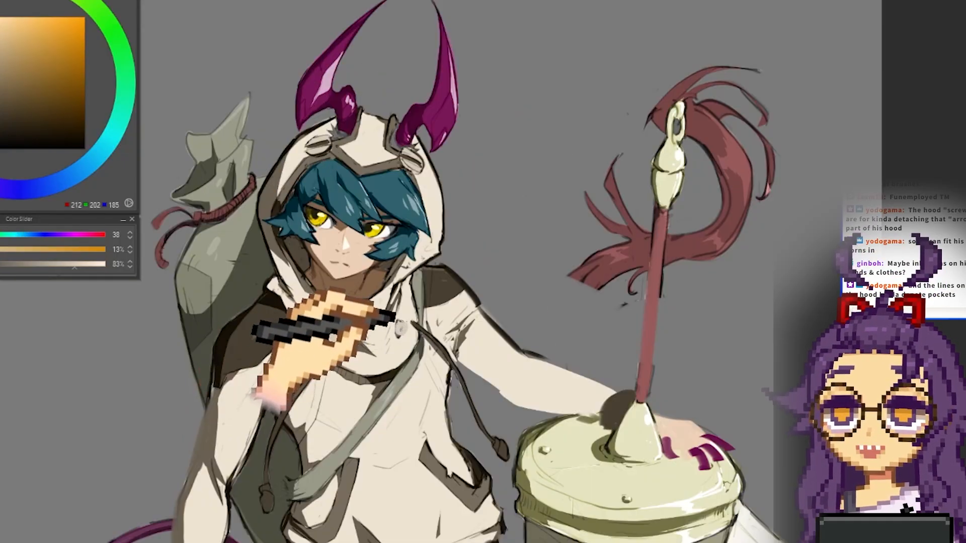
Repaint the two round eyelets on the hoodie's collar, sampling the dark brown from the hood's fastener
{"action": "left_click_drag", "start_coordinate": [401, 323], "coordinate": [400, 335]}
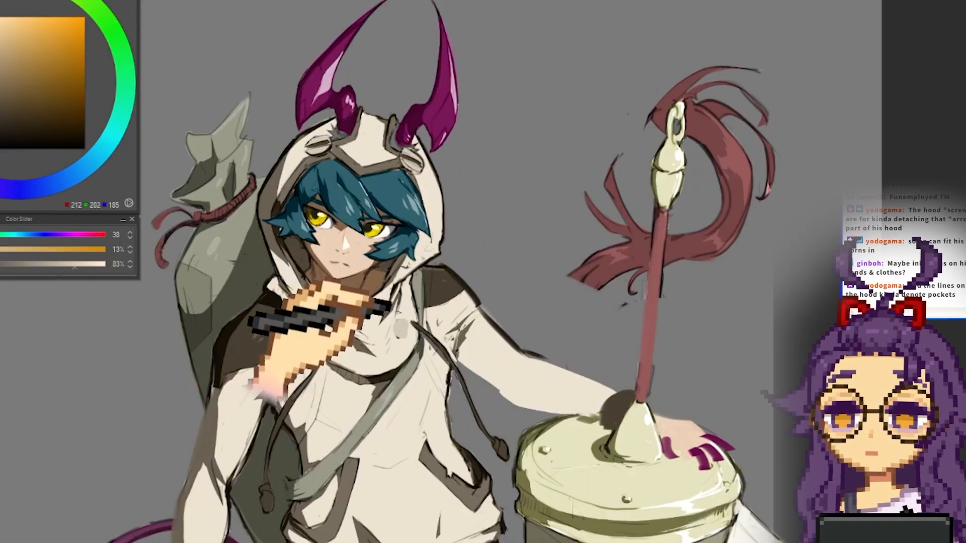
{"action": "left_click", "coordinate": [320, 149], "text": "alt"}
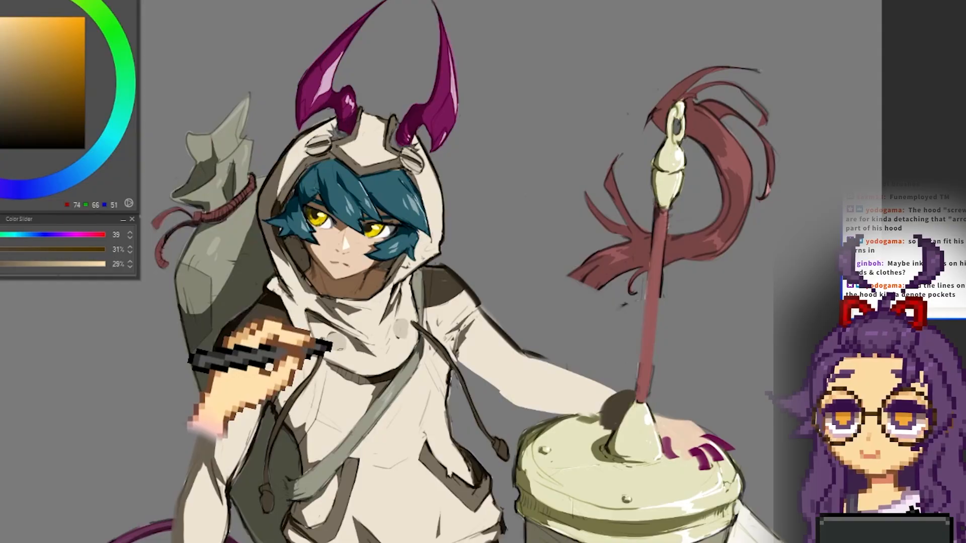
{"action": "left_click_drag", "start_coordinate": [394, 330], "coordinate": [409, 336]}
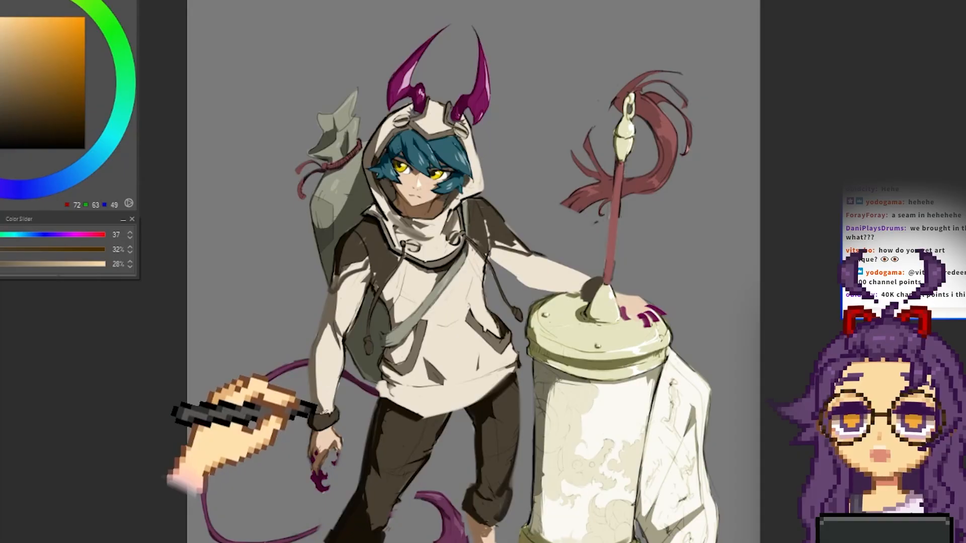
{"action": "scroll", "coordinate": [339, 280], "scroll_direction": "up", "scroll_amount": 1}
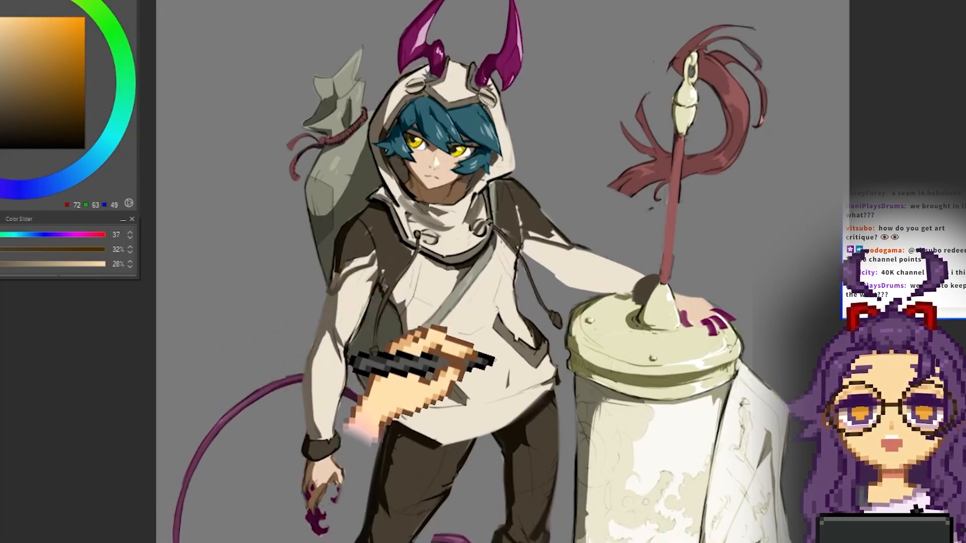
{"action": "scroll", "coordinate": [391, 285], "scroll_direction": "down", "scroll_amount": 1}
{"action": "scroll", "coordinate": [270, 373], "scroll_direction": "up", "scroll_amount": 1}
{"action": "scroll", "coordinate": [263, 394], "scroll_direction": "up", "scroll_amount": 1}
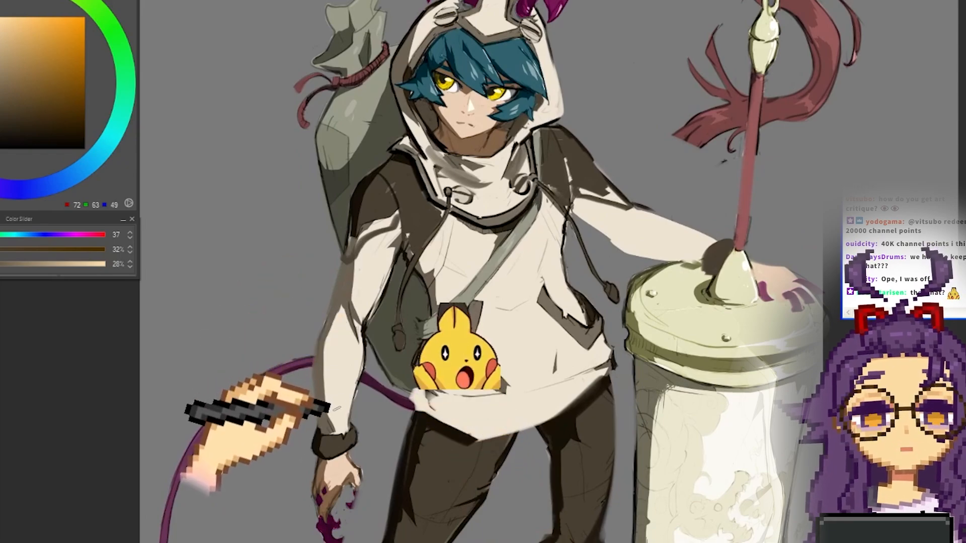
{"action": "scroll", "coordinate": [324, 403], "scroll_direction": "down", "scroll_amount": 1}
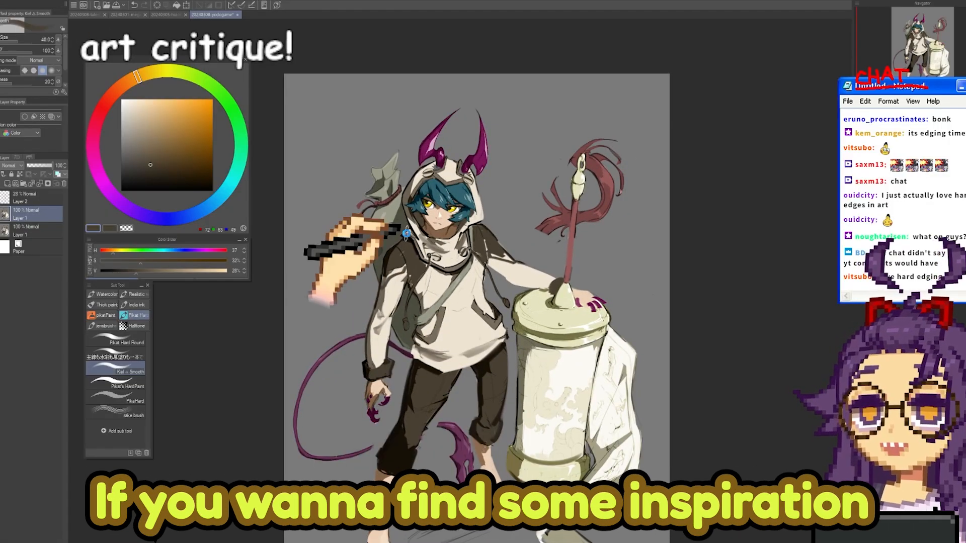
Save the drawing, then switch to the browser and search Google for images of "futuristic hoodie"
{"action": "key", "text": "ctrl+s"}
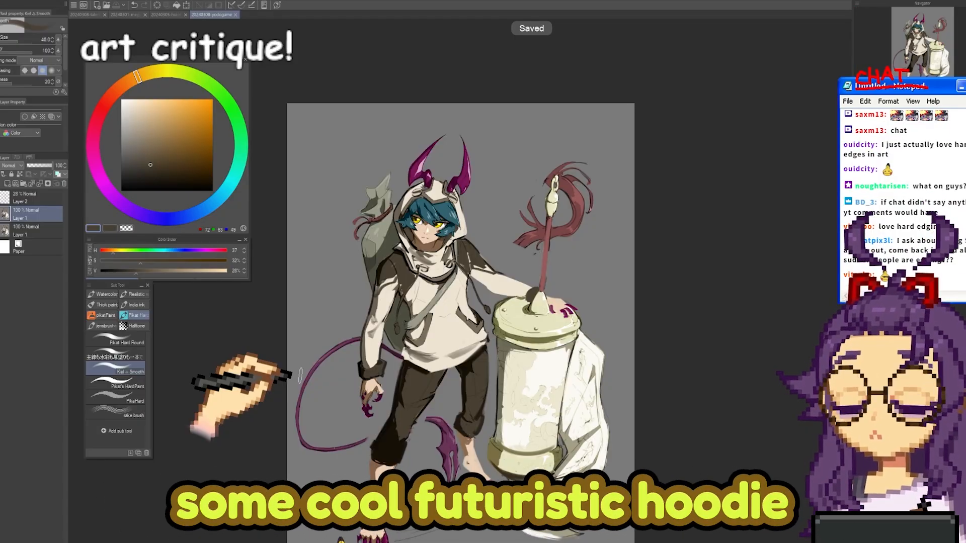
{"action": "left_click", "coordinate": [217, 542]}
{"action": "left_click", "coordinate": [324, 6]}
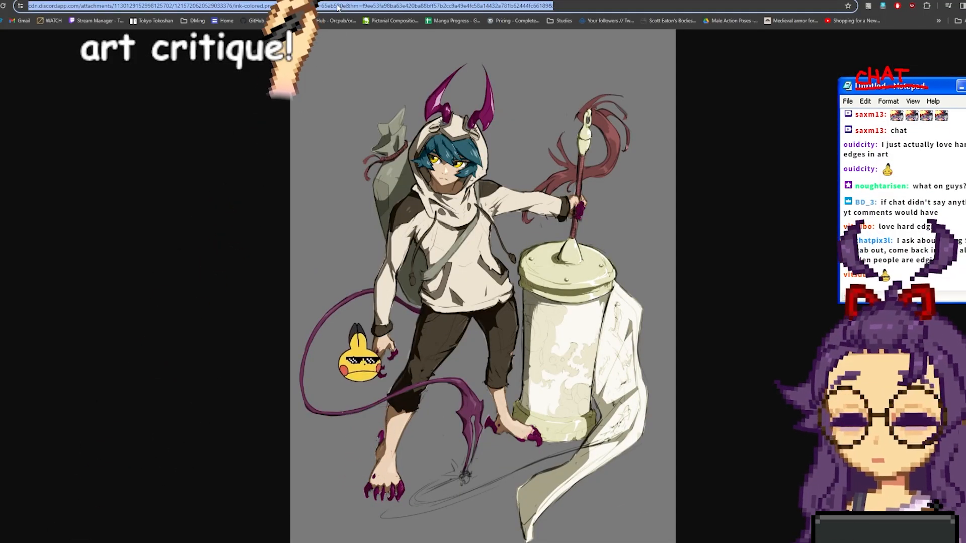
{"action": "key", "text": "ctrl+t"}
{"action": "type", "text": "futuristic hoodie"}
{"action": "key", "text": "Return"}
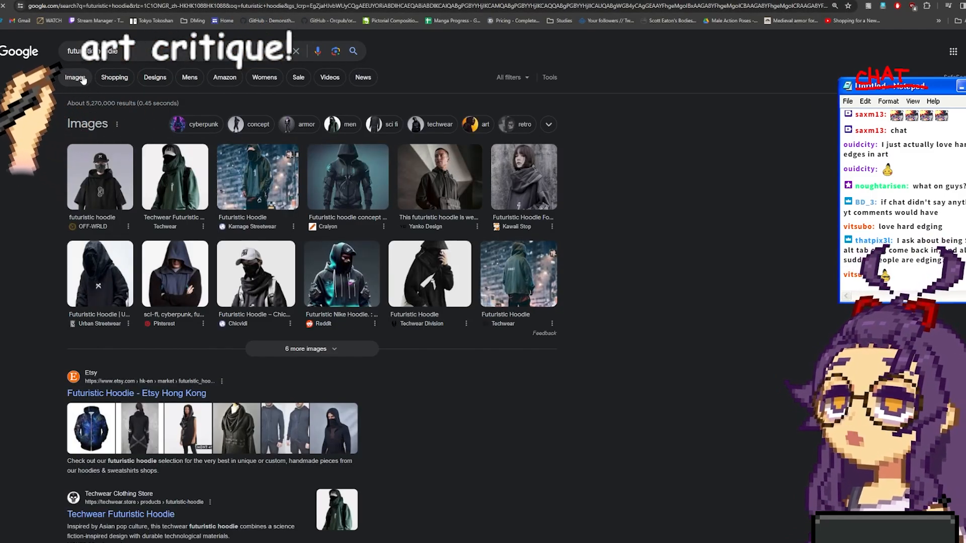
{"action": "left_click", "coordinate": [83, 78]}
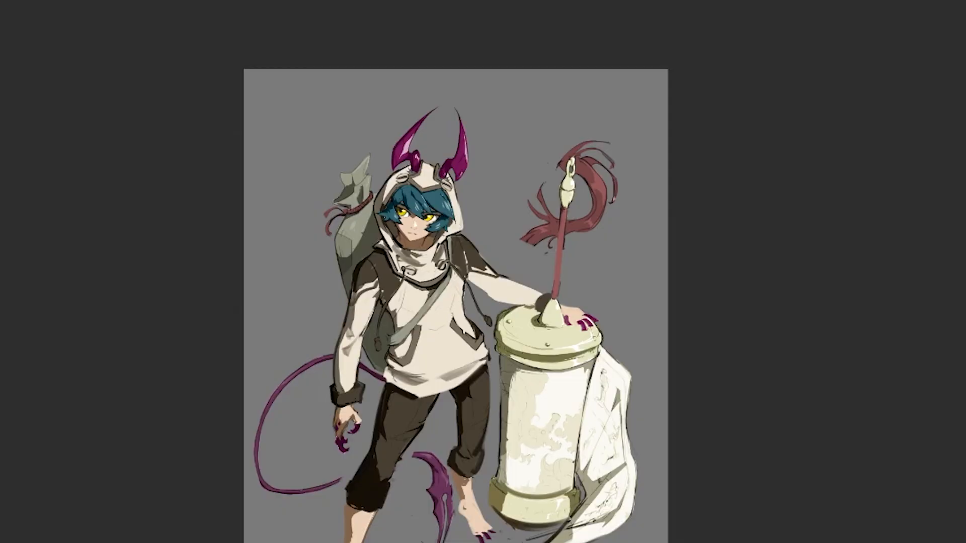
Paint long vertical folds and shading across the hoodie's front and hem
{"action": "scroll", "coordinate": [274, 353], "scroll_direction": "up", "scroll_amount": 2}
{"action": "mouse_move", "coordinate": [401, 291]}
{"action": "left_mouse_down"}
{"action": "mouse_move", "coordinate": [429, 318]}
{"action": "mouse_move", "coordinate": [452, 419]}
{"action": "left_mouse_up"}
{"action": "left_click_drag", "start_coordinate": [465, 303], "coordinate": [484, 405]}
{"action": "mouse_move", "coordinate": [546, 428]}
{"action": "left_mouse_down"}
{"action": "mouse_move", "coordinate": [456, 471]}
{"action": "mouse_move", "coordinate": [387, 377]}
{"action": "mouse_move", "coordinate": [362, 365]}
{"action": "mouse_move", "coordinate": [468, 329]}
{"action": "left_mouse_up"}
{"action": "left_click_drag", "start_coordinate": [319, 354], "coordinate": [339, 367]}
{"action": "scroll", "coordinate": [304, 308], "scroll_direction": "up", "scroll_amount": 1}
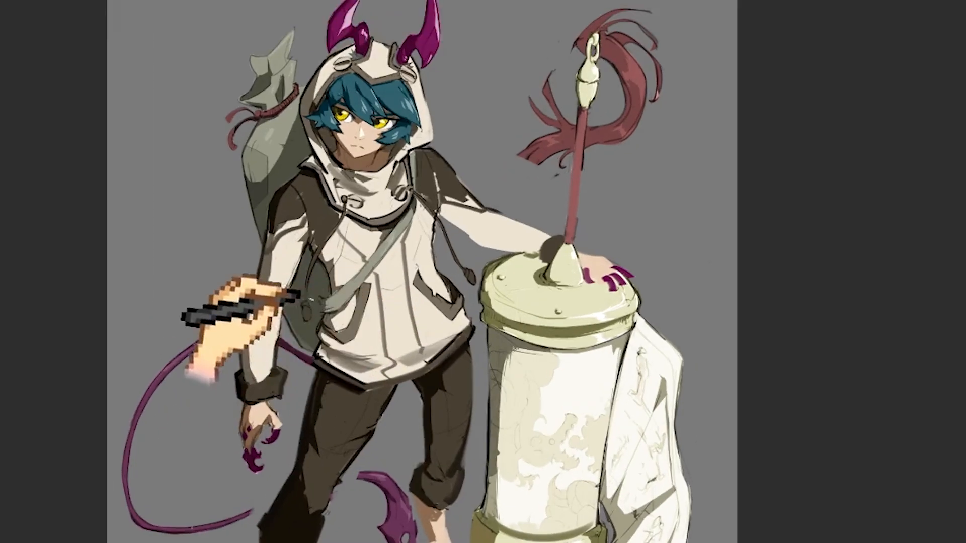
Examine the hoodie's folds and drawstrings up close and against the whole figure
{"action": "scroll", "coordinate": [310, 302], "scroll_direction": "down", "scroll_amount": 2}
{"action": "scroll", "coordinate": [360, 332], "scroll_direction": "up", "scroll_amount": 2}
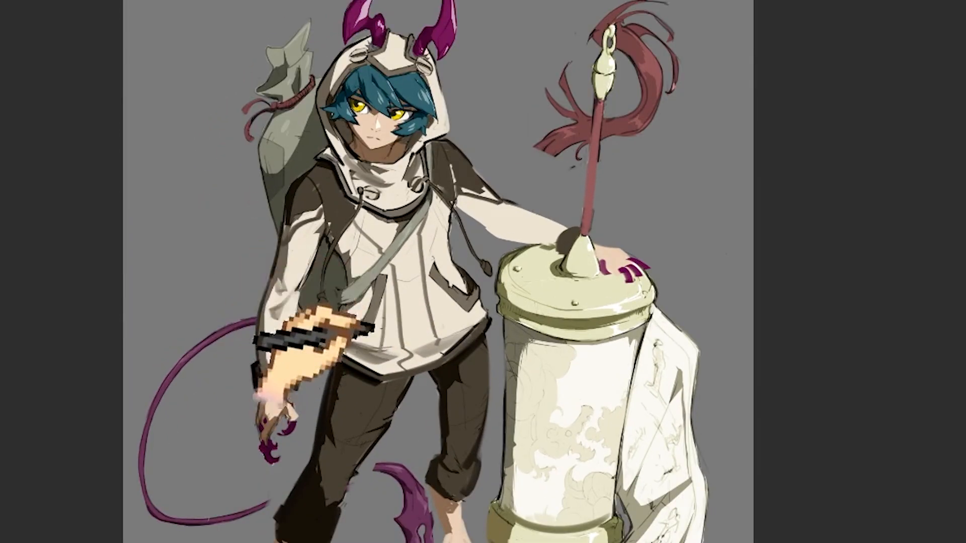
{"action": "scroll", "coordinate": [311, 342], "scroll_direction": "down", "scroll_amount": 3}
{"action": "scroll", "coordinate": [282, 231], "scroll_direction": "up", "scroll_amount": 2}
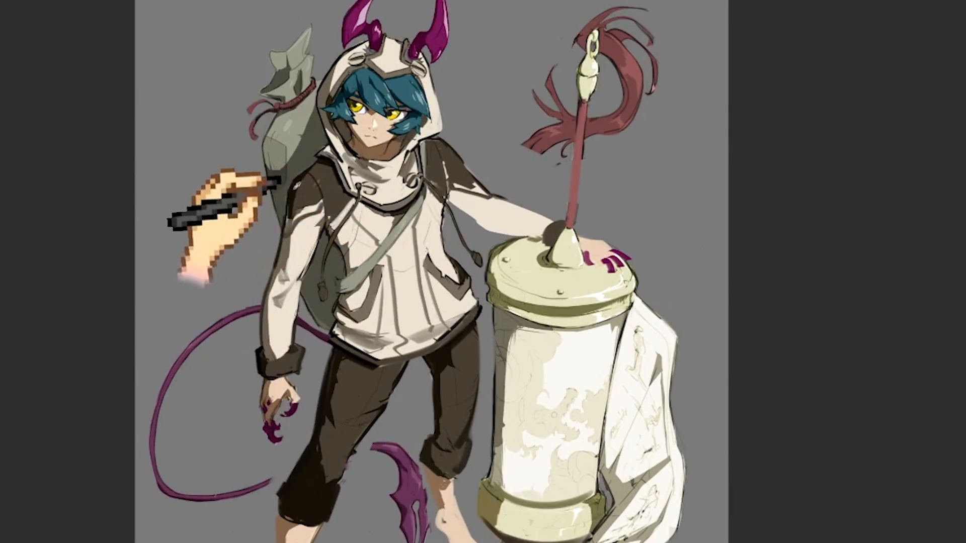
{"action": "scroll", "coordinate": [297, 302], "scroll_direction": "up", "scroll_amount": 1}
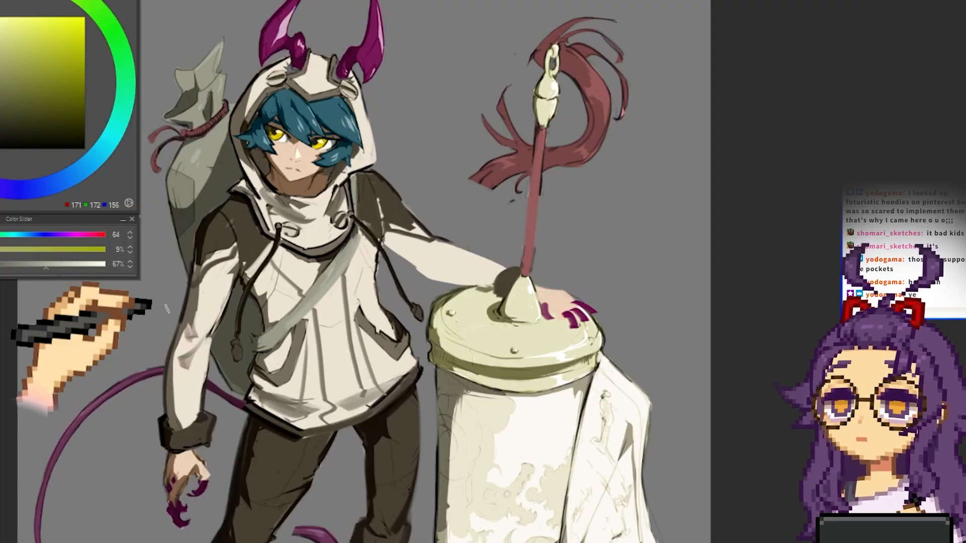
{"action": "scroll", "coordinate": [346, 265], "scroll_direction": "down", "scroll_amount": 1}
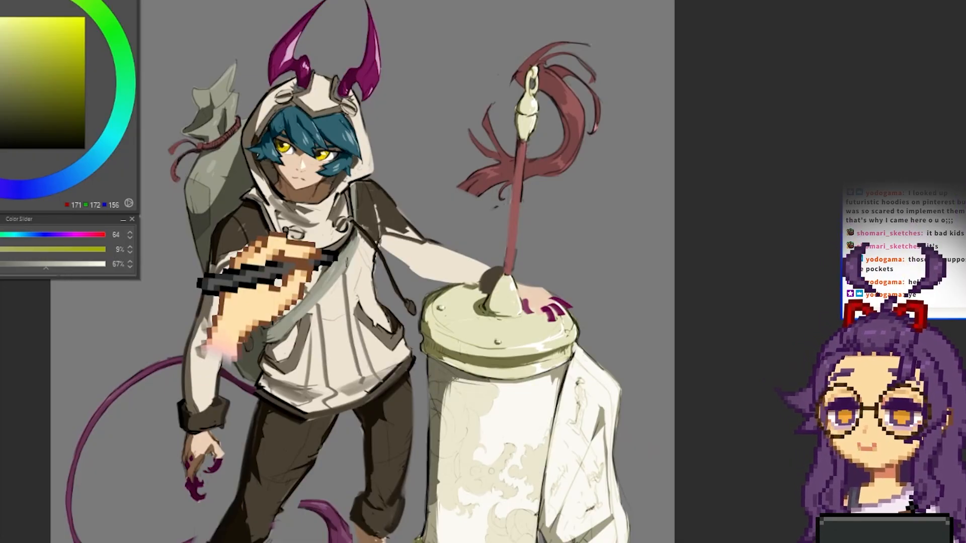
{"action": "scroll", "coordinate": [354, 244], "scroll_direction": "up", "scroll_amount": 1}
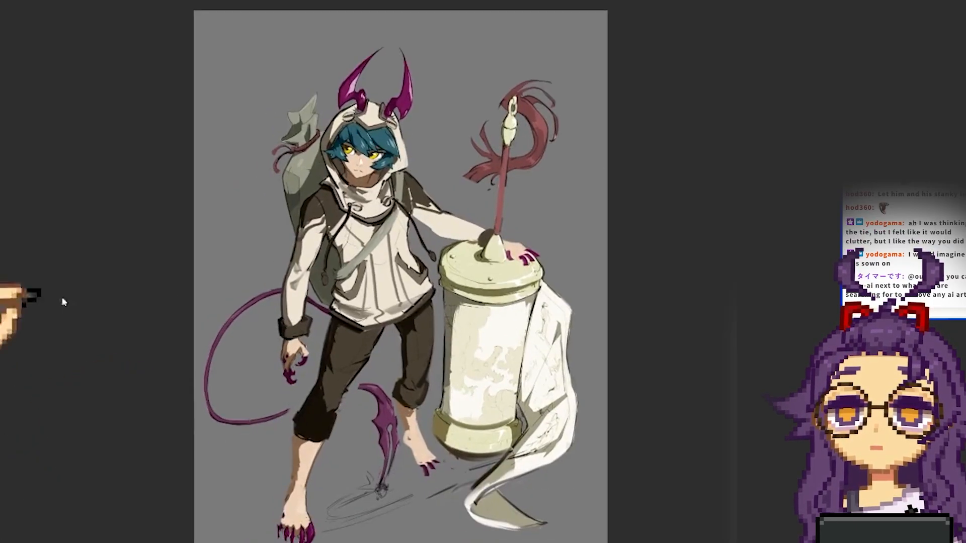
Paint a knot with hanging ends on the chest strap and define the folds of the resting arm's sleeve
{"action": "scroll", "coordinate": [354, 194], "scroll_direction": "up", "scroll_amount": 5}
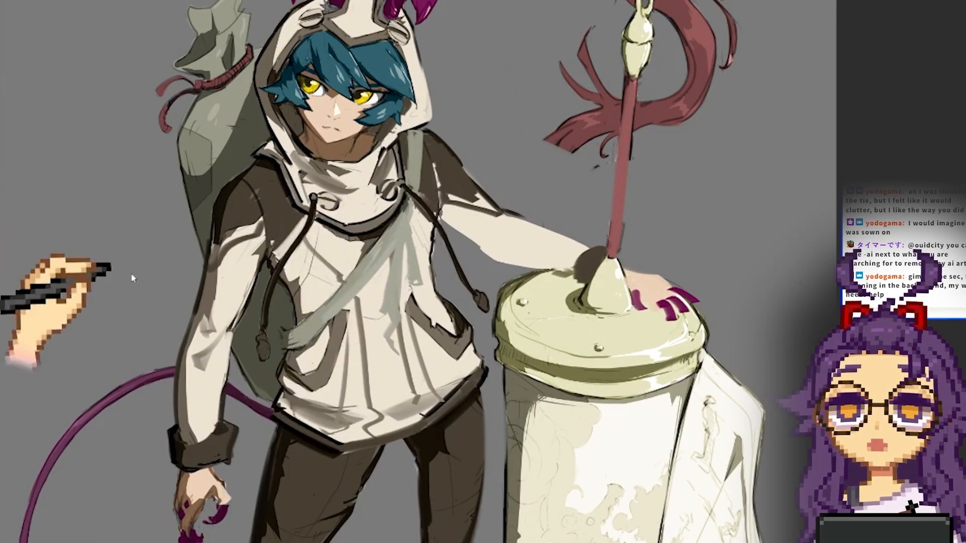
{"action": "mouse_move", "coordinate": [408, 243]}
{"action": "left_mouse_down"}
{"action": "mouse_move", "coordinate": [417, 284]}
{"action": "mouse_move", "coordinate": [135, 388]}
{"action": "left_mouse_up"}
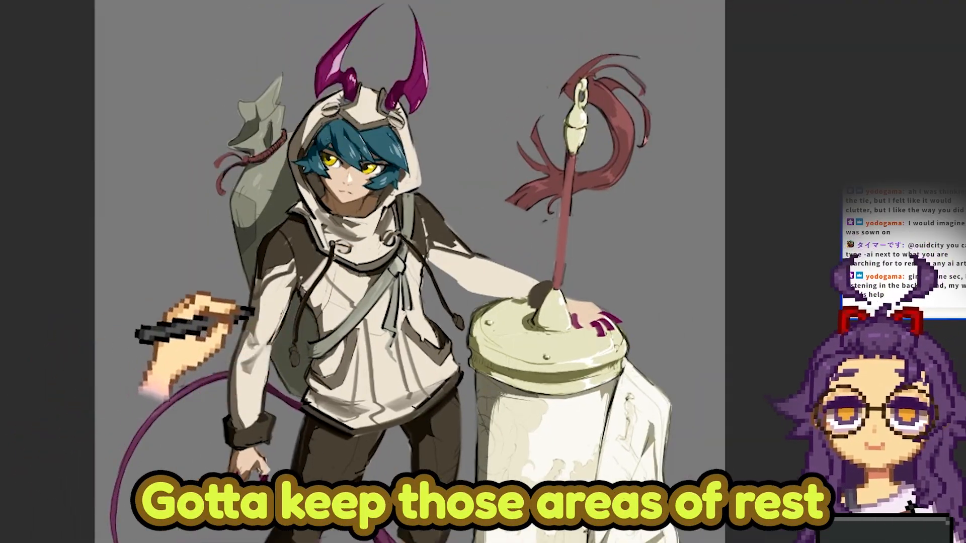
{"action": "left_click_drag", "start_coordinate": [250, 309], "coordinate": [412, 330]}
{"action": "left_click_drag", "start_coordinate": [271, 392], "coordinate": [274, 241]}
{"action": "left_click_drag", "start_coordinate": [290, 291], "coordinate": [335, 300]}
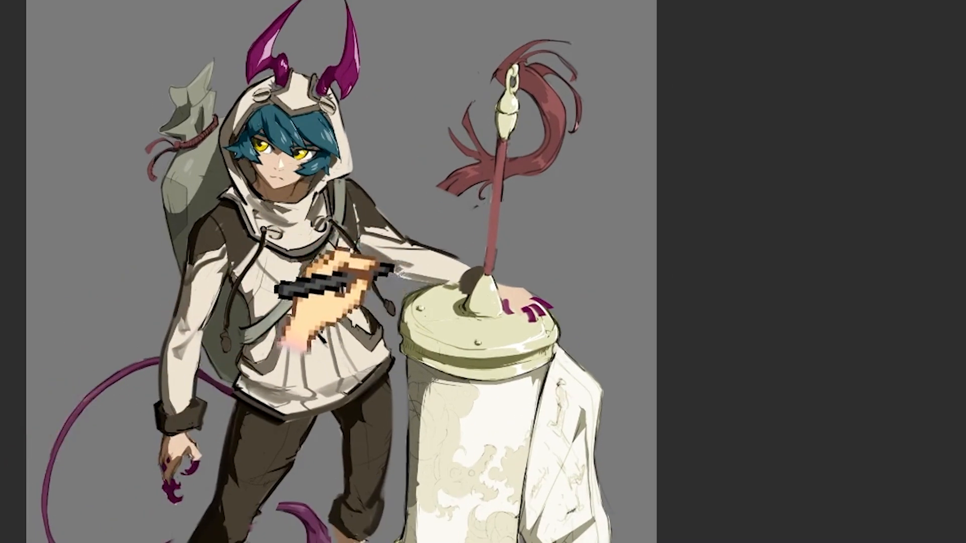
{"action": "left_click_drag", "start_coordinate": [357, 249], "coordinate": [370, 219]}
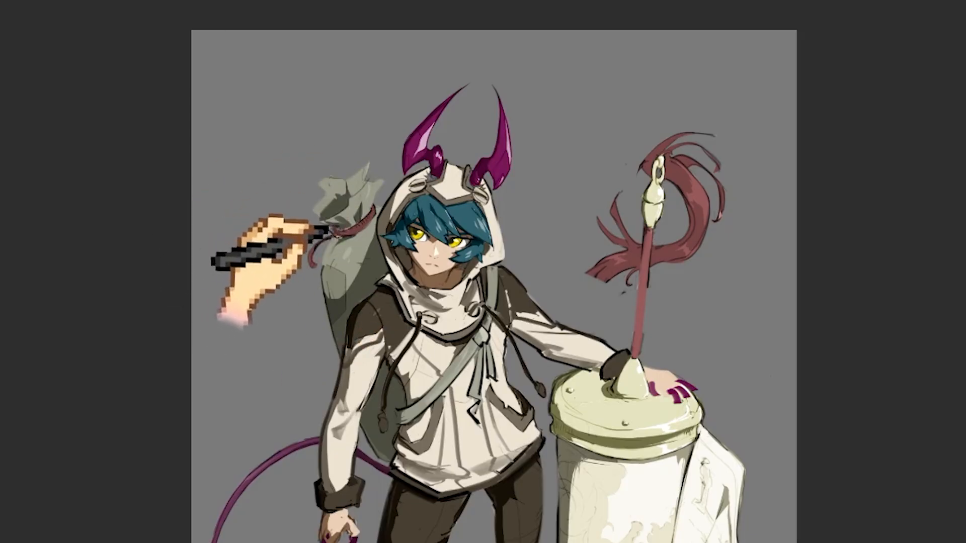
Repaint the sack on the character's back with a crumpled open top and straighter, darker-edged side, sampling its nearby colors
{"action": "left_click_drag", "start_coordinate": [331, 262], "coordinate": [298, 321]}
{"action": "left_click_drag", "start_coordinate": [325, 238], "coordinate": [421, 178]}
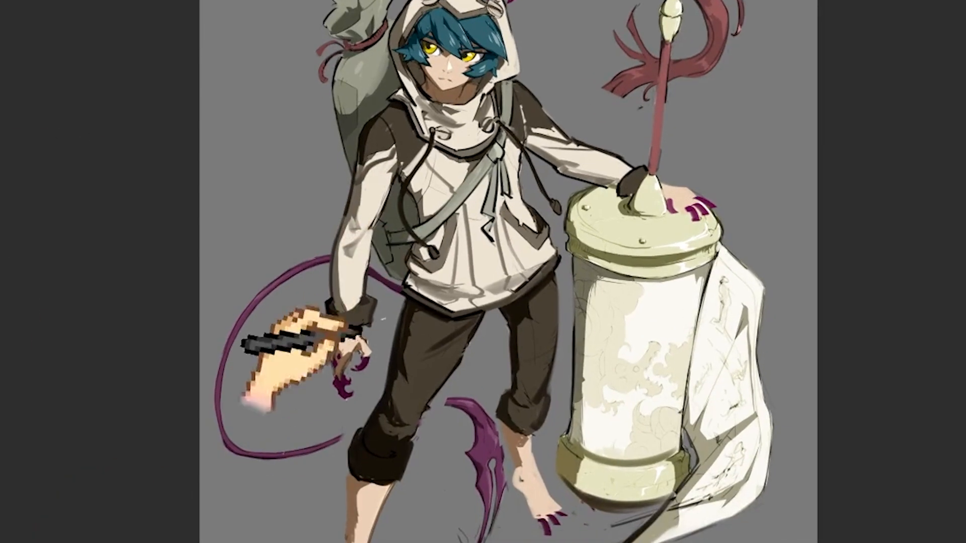
{"action": "scroll", "coordinate": [286, 131], "scroll_direction": "up", "scroll_amount": 3}
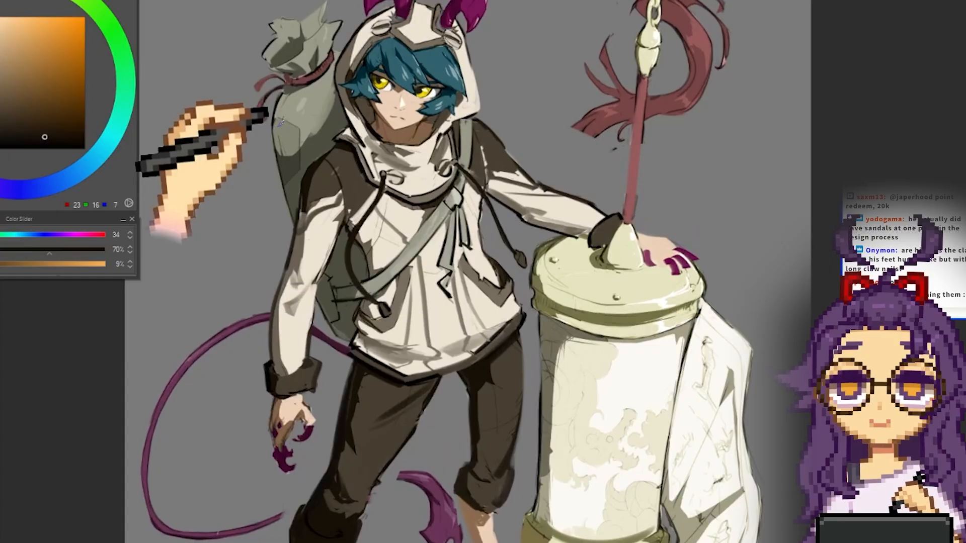
{"action": "left_click", "coordinate": [294, 204], "text": "alt"}
{"action": "left_click", "coordinate": [263, 99], "text": "alt"}
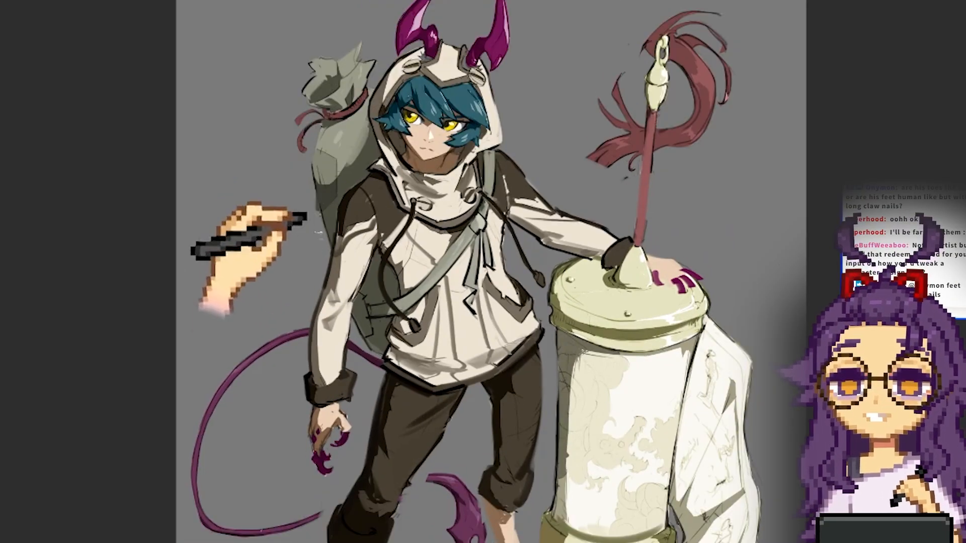
{"action": "scroll", "coordinate": [304, 242], "scroll_direction": "down", "scroll_amount": 1}
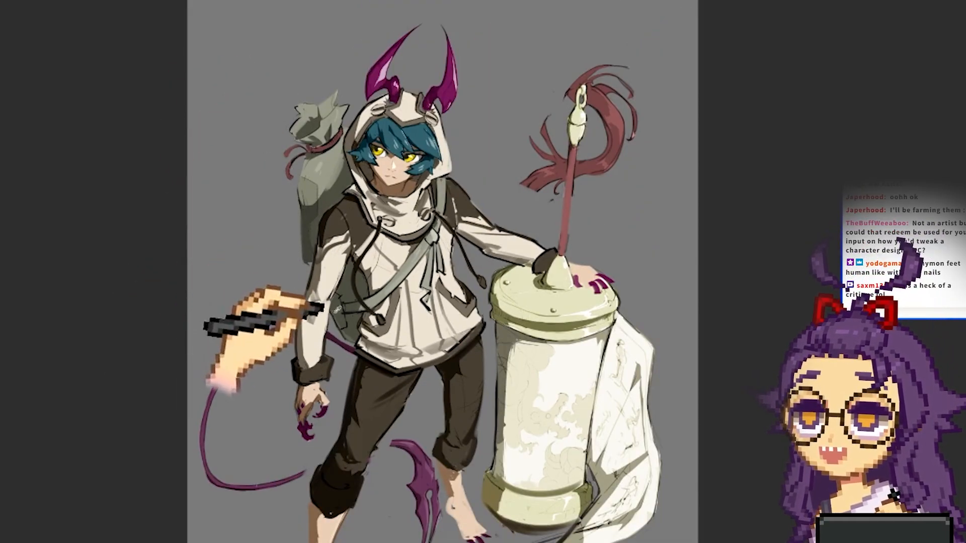
{"action": "left_click_drag", "start_coordinate": [302, 239], "coordinate": [310, 264]}
Paint a large brush sticking out of the sack, with a red-brown handle, dark ferrule, white bristles and black ink tip
{"action": "scroll", "coordinate": [309, 252], "scroll_direction": "up", "scroll_amount": 2}
{"action": "mouse_move", "coordinate": [317, 171]}
{"action": "left_mouse_down"}
{"action": "mouse_move", "coordinate": [307, 177]}
{"action": "mouse_move", "coordinate": [303, 166]}
{"action": "left_mouse_up"}
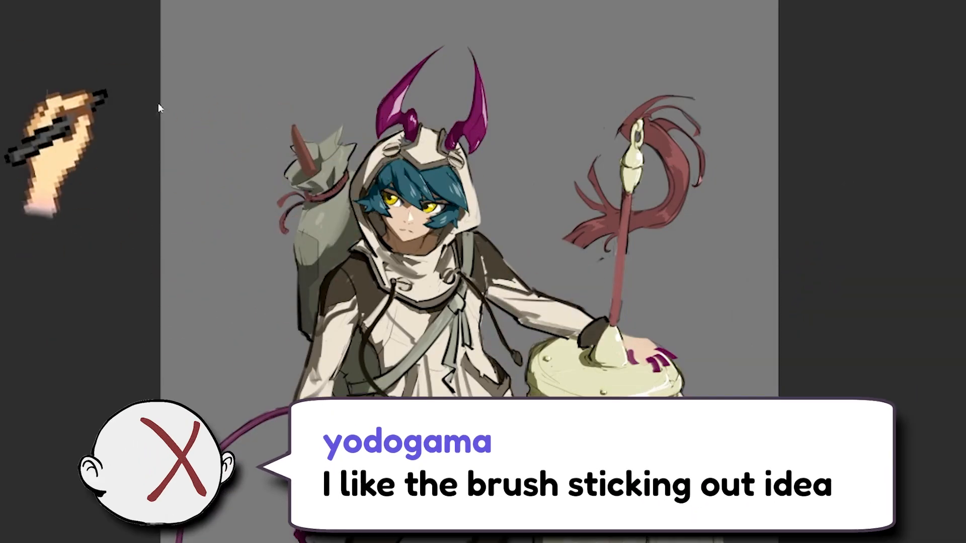
{"action": "left_click_drag", "start_coordinate": [295, 130], "coordinate": [290, 118]}
{"action": "left_click_drag", "start_coordinate": [292, 111], "coordinate": [295, 71]}
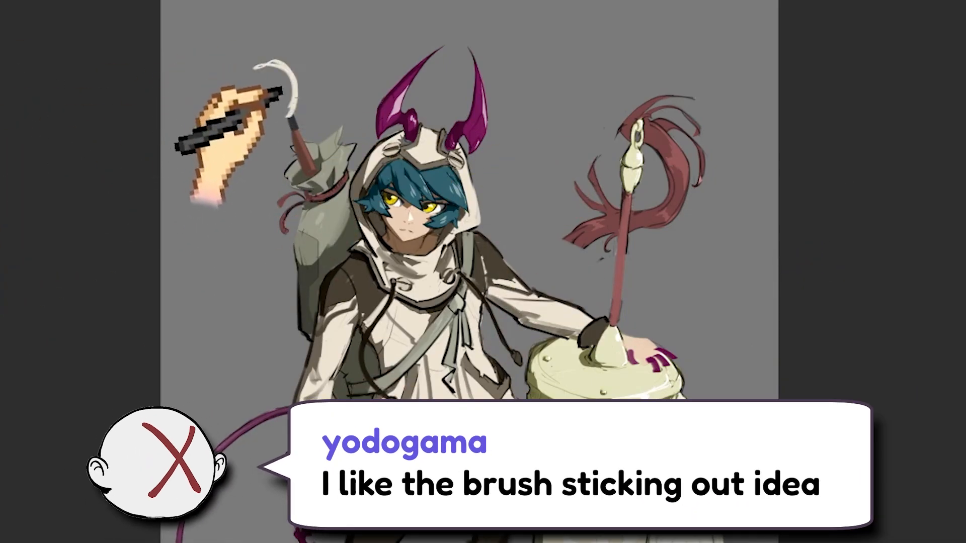
{"action": "left_click_drag", "start_coordinate": [290, 114], "coordinate": [287, 83]}
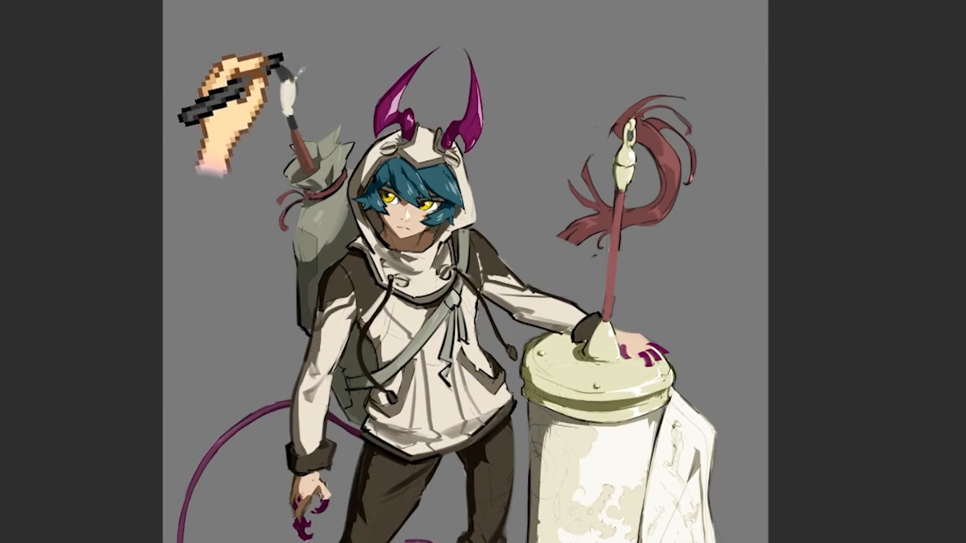
{"action": "left_click_drag", "start_coordinate": [278, 71], "coordinate": [285, 75]}
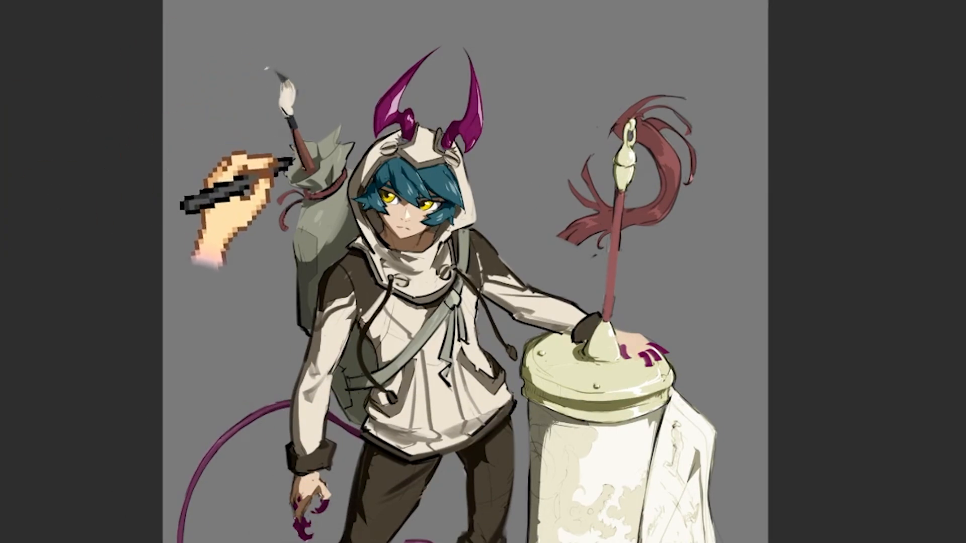
{"action": "left_click_drag", "start_coordinate": [299, 132], "coordinate": [308, 173]}
{"action": "left_click_drag", "start_coordinate": [274, 70], "coordinate": [281, 100]}
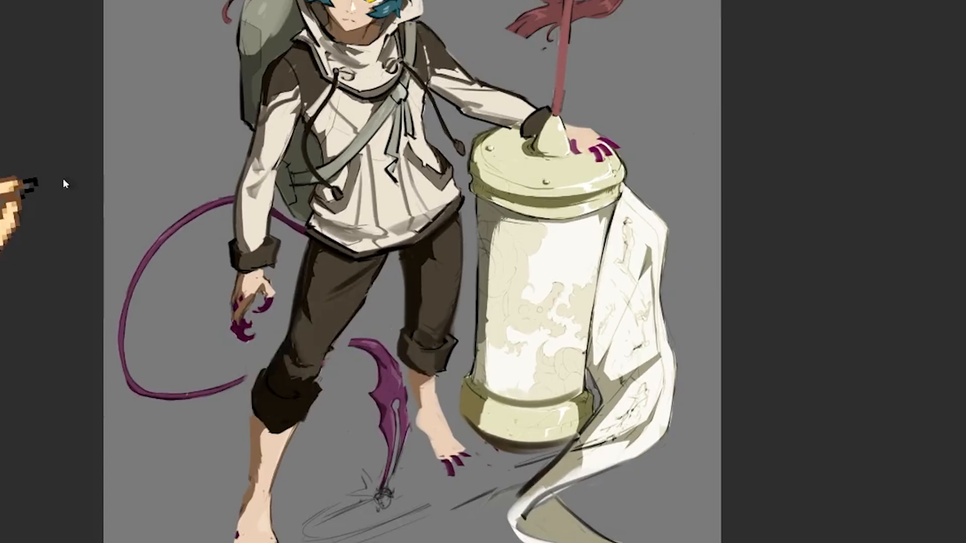
Try a white band around the ankle of the far leg
{"action": "scroll", "coordinate": [361, 398], "scroll_direction": "up", "scroll_amount": 2}
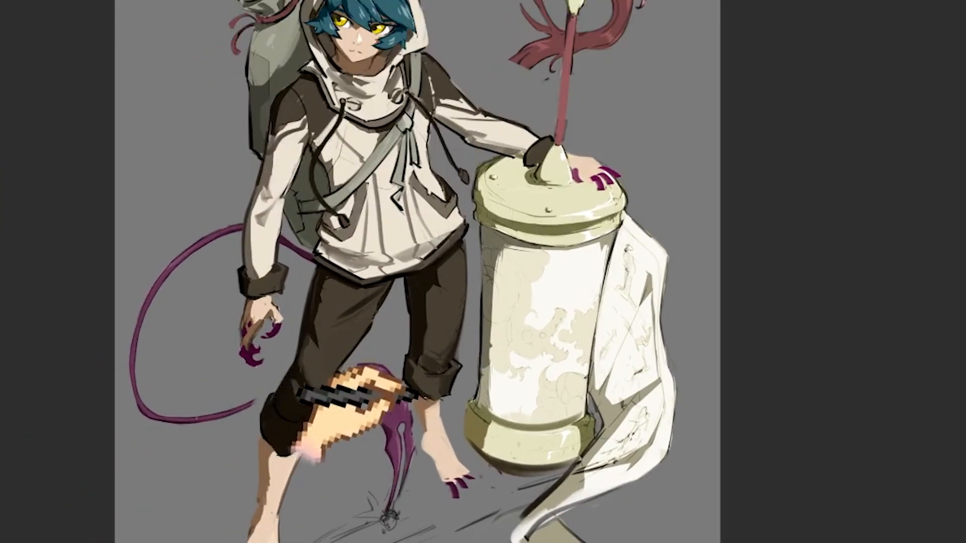
{"action": "scroll", "coordinate": [420, 382], "scroll_direction": "down", "scroll_amount": 2}
{"action": "left_click_drag", "start_coordinate": [419, 421], "coordinate": [433, 469]}
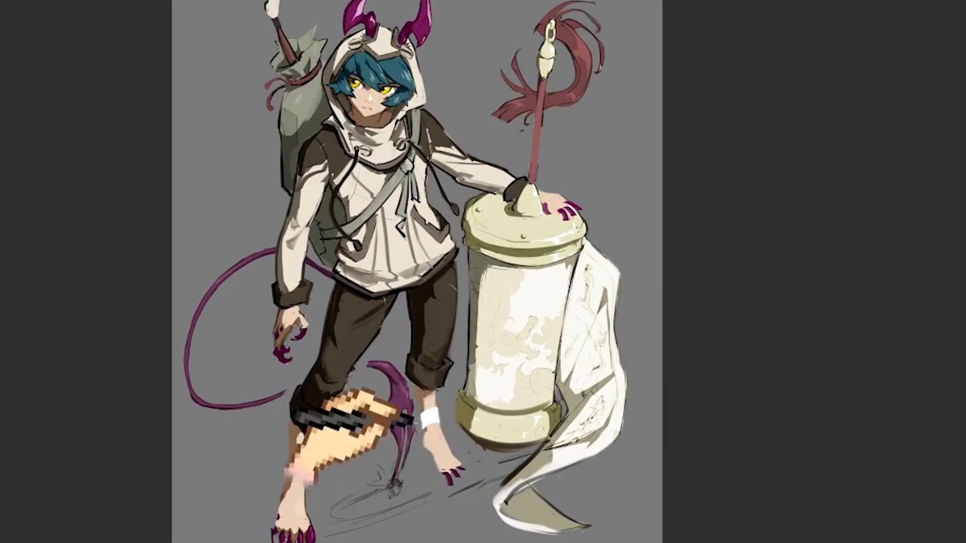
Mirror the canvas view horizontally, then lasso and remove the tail tip between the legs
{"action": "key", "text": "h"}
{"action": "scroll", "coordinate": [427, 462], "scroll_direction": "down", "scroll_amount": 1}
{"action": "left_click_drag", "start_coordinate": [491, 498], "coordinate": [506, 373]}
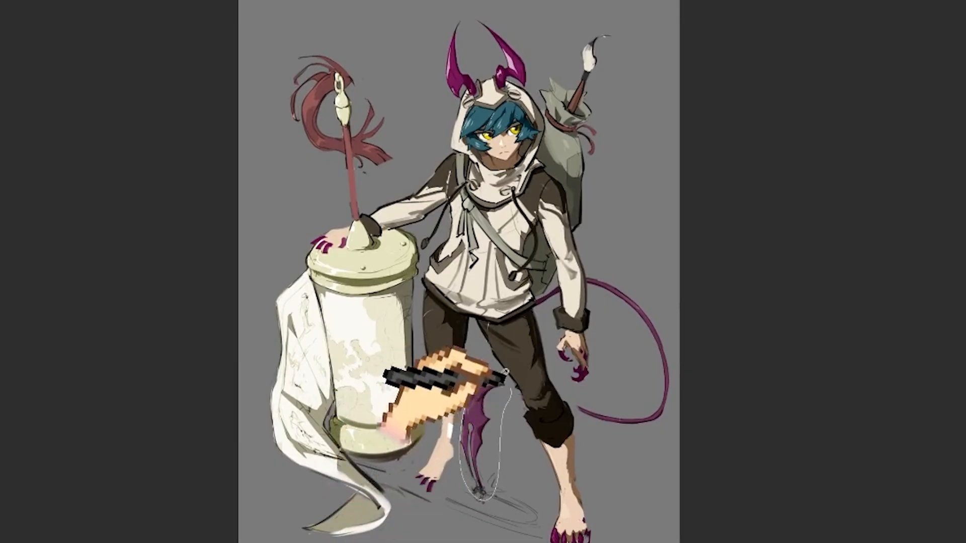
Select the far leg and reposition it so its foot sits lower and closer to the front leg, then unmirror the view
{"action": "left_click_drag", "start_coordinate": [475, 441], "coordinate": [453, 453]}
{"action": "scroll", "coordinate": [434, 388], "scroll_direction": "down", "scroll_amount": 1}
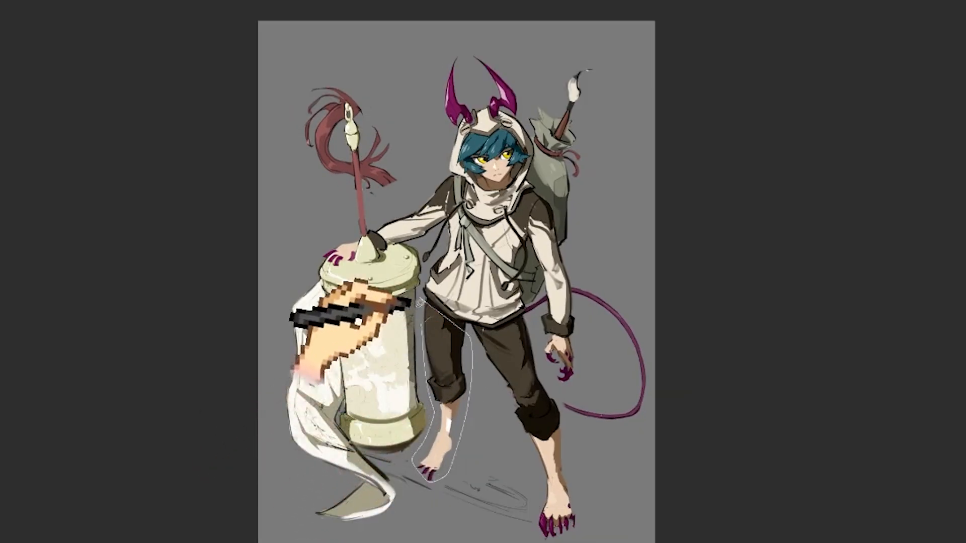
{"action": "scroll", "coordinate": [407, 327], "scroll_direction": "up", "scroll_amount": 1}
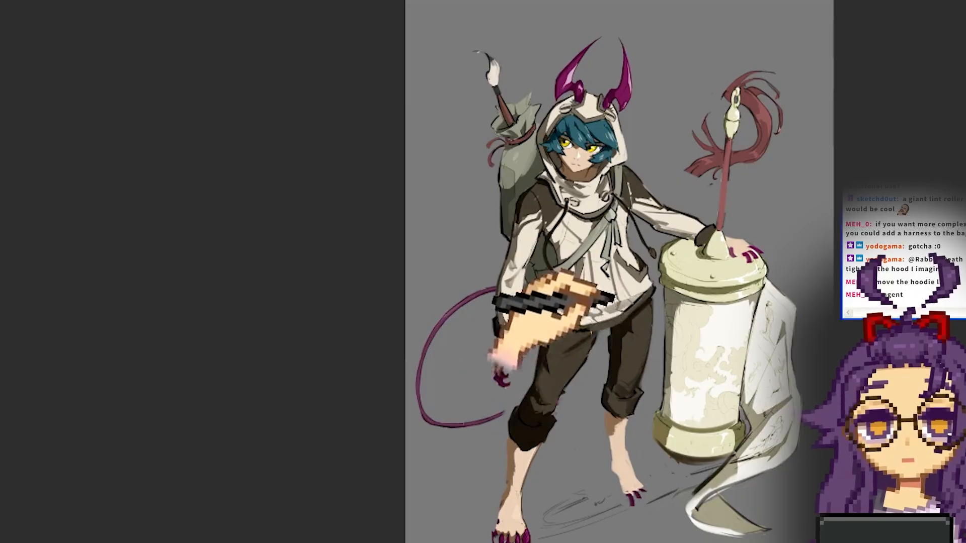
{"action": "left_click_drag", "start_coordinate": [616, 317], "coordinate": [493, 352]}
{"action": "scroll", "coordinate": [403, 393], "scroll_direction": "down", "scroll_amount": 1}
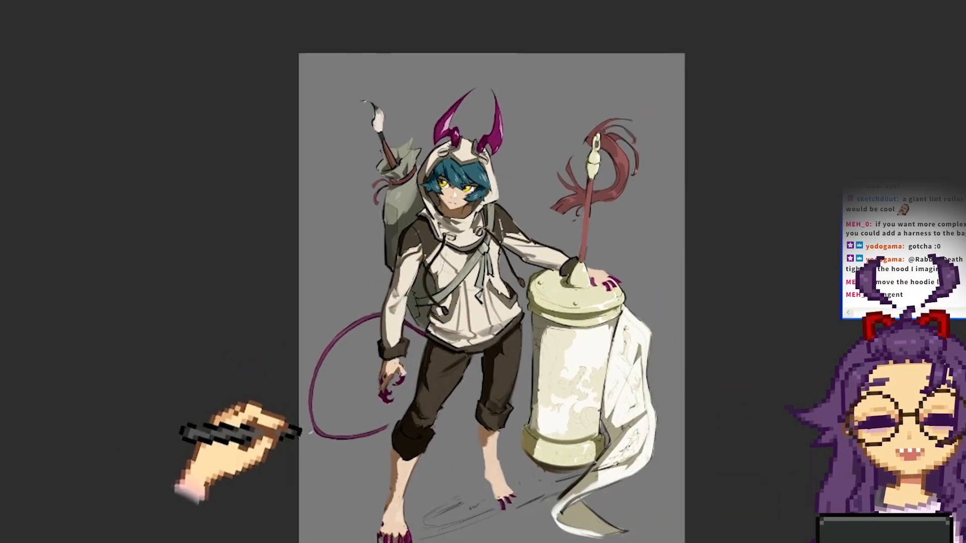
Repaint the far foot with clearer toes and purple claws
{"action": "scroll", "coordinate": [475, 487], "scroll_direction": "up", "scroll_amount": 1}
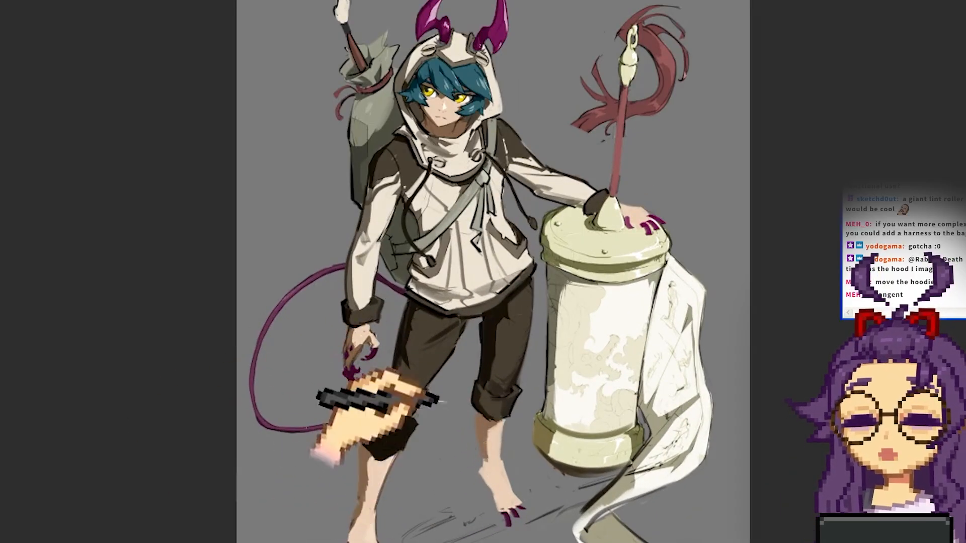
{"action": "left_click_drag", "start_coordinate": [480, 469], "coordinate": [190, 445]}
{"action": "scroll", "coordinate": [306, 523], "scroll_direction": "down", "scroll_amount": 1}
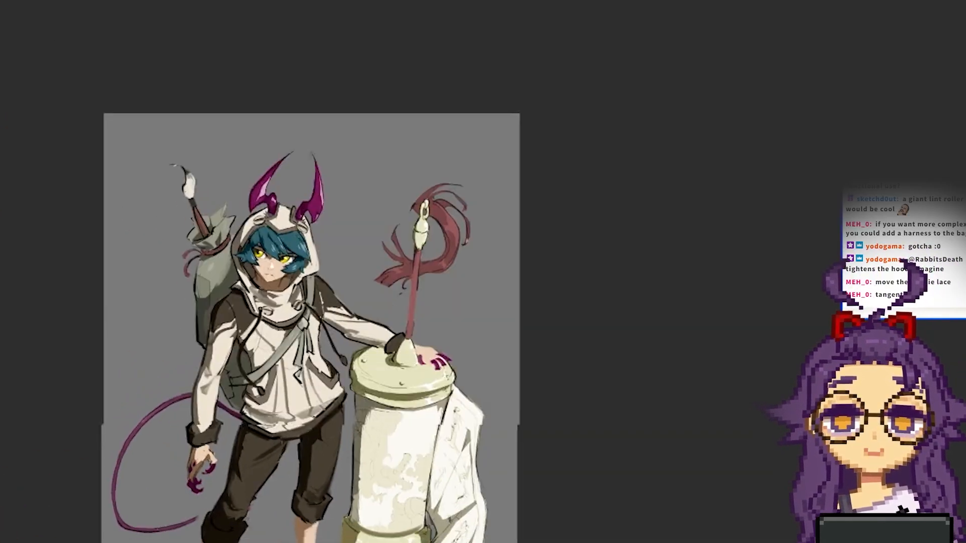
{"action": "left_click_drag", "start_coordinate": [306, 539], "coordinate": [465, 442]}
{"action": "scroll", "coordinate": [465, 442], "scroll_direction": "up", "scroll_amount": 2}
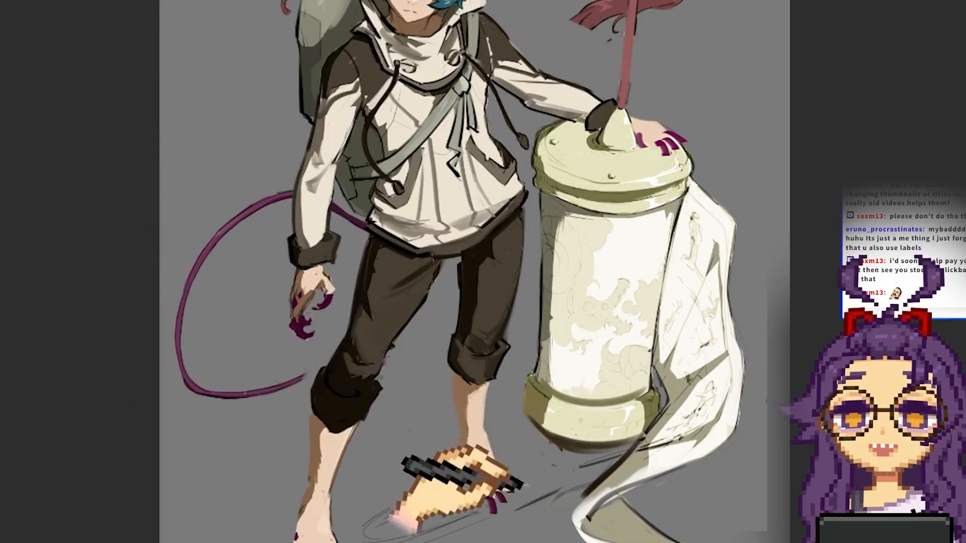
{"action": "mouse_move", "coordinate": [503, 455]}
{"action": "left_mouse_down"}
{"action": "mouse_move", "coordinate": [392, 473]}
{"action": "mouse_move", "coordinate": [238, 370]}
{"action": "mouse_move", "coordinate": [346, 448]}
{"action": "left_mouse_up"}
{"action": "left_click_drag", "start_coordinate": [300, 395], "coordinate": [304, 354]}
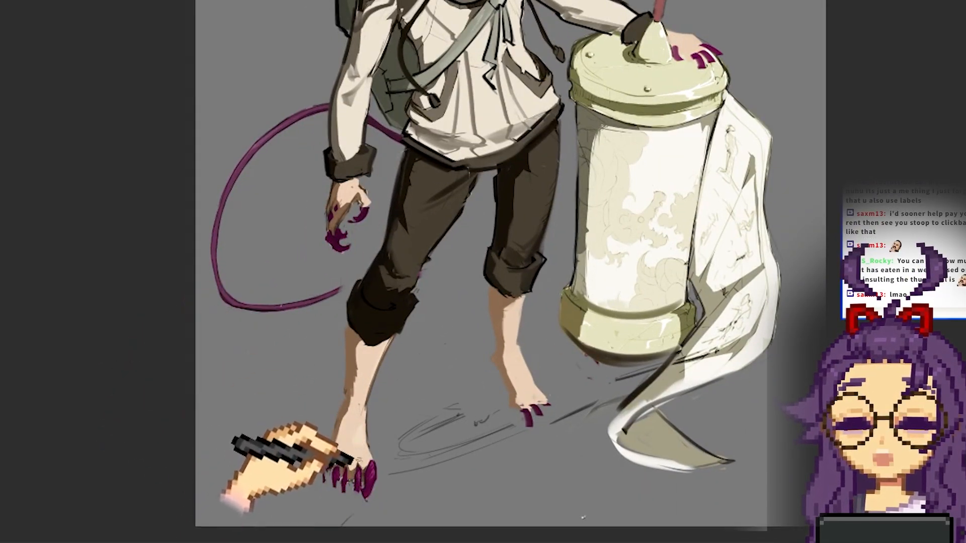
{"action": "scroll", "coordinate": [498, 397], "scroll_direction": "up", "scroll_amount": 1}
{"action": "left_click_drag", "start_coordinate": [518, 394], "coordinate": [526, 402]}
{"action": "scroll", "coordinate": [485, 320], "scroll_direction": "down", "scroll_amount": 1}
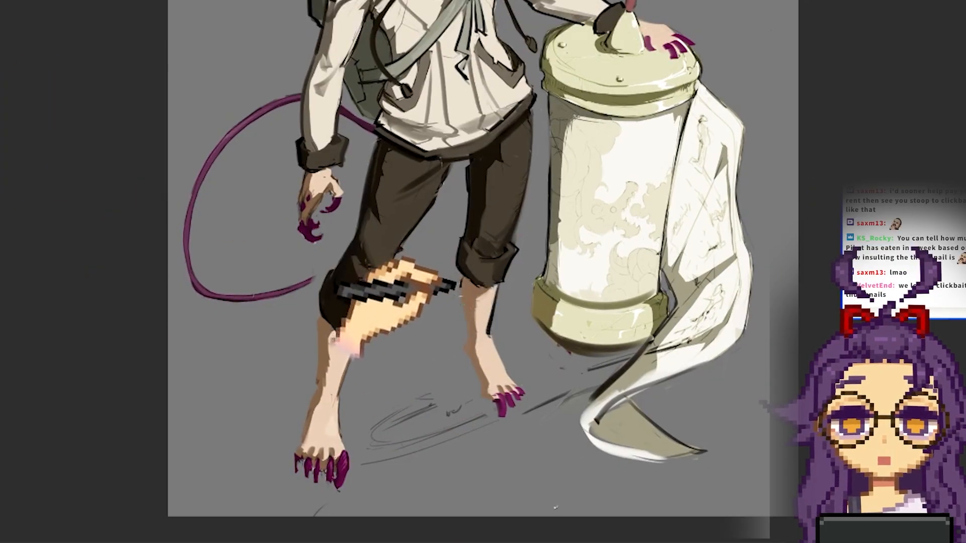
Add dark outlines along both bare lower legs, from the trouser cuffs down to the feet
{"action": "left_click_drag", "start_coordinate": [477, 373], "coordinate": [487, 398]}
{"action": "left_click_drag", "start_coordinate": [488, 333], "coordinate": [509, 383]}
{"action": "left_click_drag", "start_coordinate": [322, 307], "coordinate": [321, 380]}
{"action": "mouse_move", "coordinate": [367, 322]}
{"action": "left_mouse_down"}
{"action": "mouse_move", "coordinate": [341, 393]}
{"action": "mouse_move", "coordinate": [304, 427]}
{"action": "left_mouse_up"}
Paint dark sandal straps across the far foot and ankle, and undo the last ankle strokes
{"action": "scroll", "coordinate": [329, 347], "scroll_direction": "down", "scroll_amount": 1}
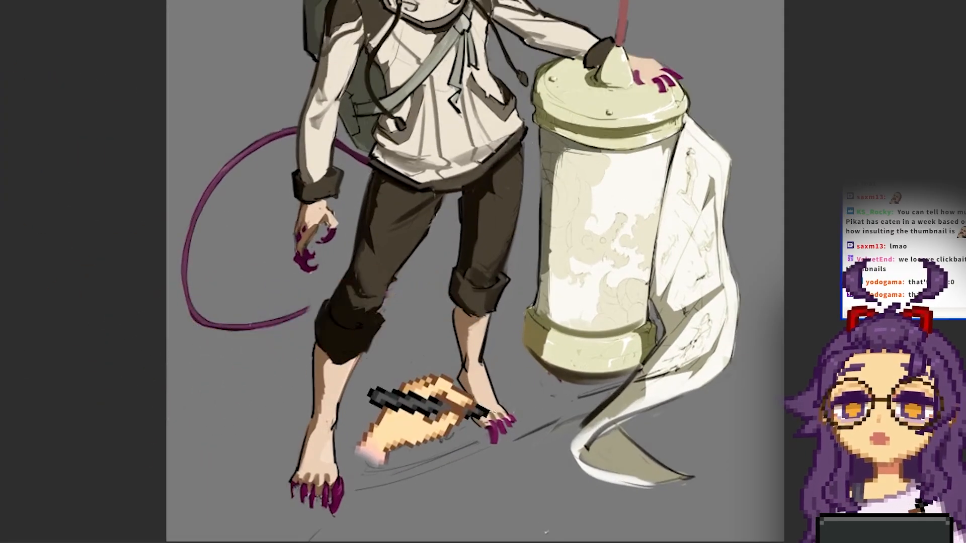
{"action": "left_click_drag", "start_coordinate": [467, 352], "coordinate": [486, 396]}
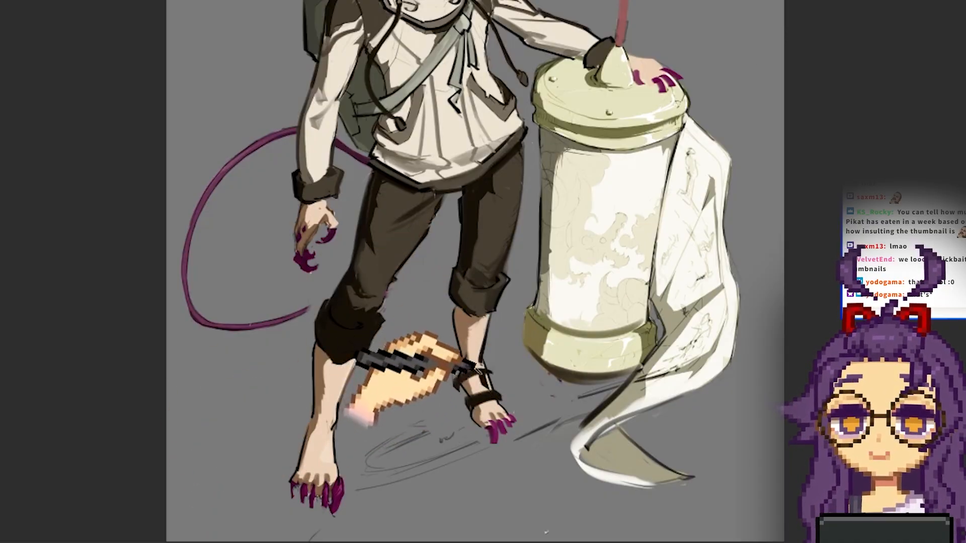
{"action": "key", "text": "ctrl+z"}
{"action": "key", "text": "ctrl+z"}
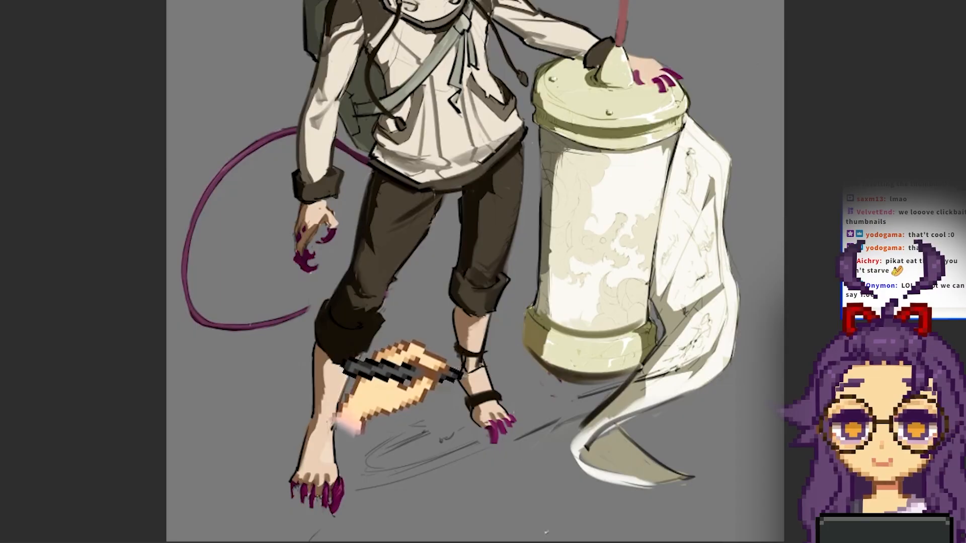
Paint matching dark sandal straps around the front foot and ankle
{"action": "scroll", "coordinate": [455, 368], "scroll_direction": "down", "scroll_amount": 1}
{"action": "mouse_move", "coordinate": [341, 435]}
{"action": "left_mouse_down"}
{"action": "mouse_move", "coordinate": [372, 438]}
{"action": "mouse_move", "coordinate": [350, 409]}
{"action": "left_mouse_up"}
{"action": "mouse_move", "coordinate": [377, 385]}
{"action": "left_mouse_down"}
{"action": "mouse_move", "coordinate": [352, 387]}
{"action": "mouse_move", "coordinate": [338, 437]}
{"action": "left_mouse_up"}
{"action": "left_click_drag", "start_coordinate": [371, 411], "coordinate": [372, 446]}
{"action": "scroll", "coordinate": [287, 365], "scroll_direction": "down", "scroll_amount": 2}
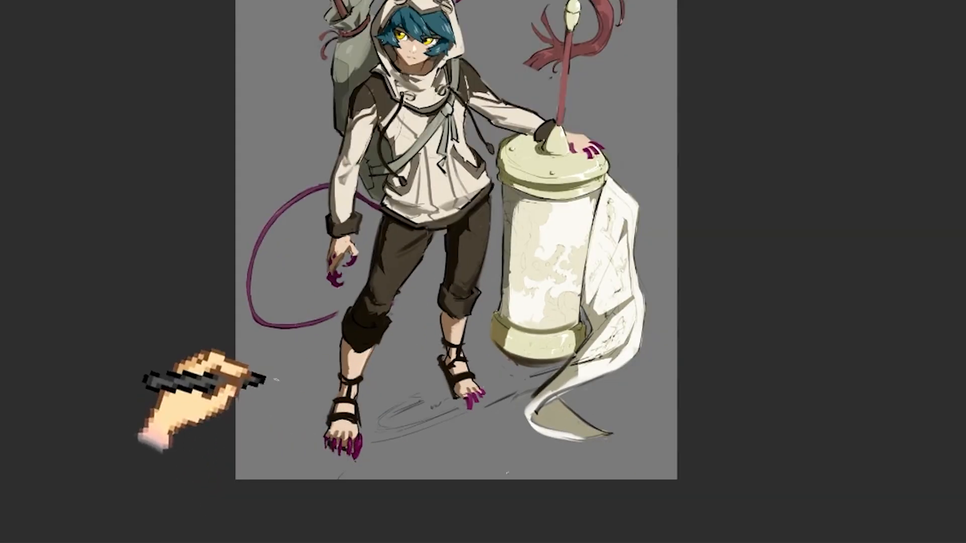
Redraw the fingers of the hand resting on the scroll canister with dark outlines and purple claws
{"action": "scroll", "coordinate": [252, 322], "scroll_direction": "up", "scroll_amount": 3}
{"action": "scroll", "coordinate": [505, 452], "scroll_direction": "down", "scroll_amount": 2}
{"action": "scroll", "coordinate": [470, 265], "scroll_direction": "up", "scroll_amount": 3}
{"action": "left_click_drag", "start_coordinate": [509, 266], "coordinate": [533, 286]}
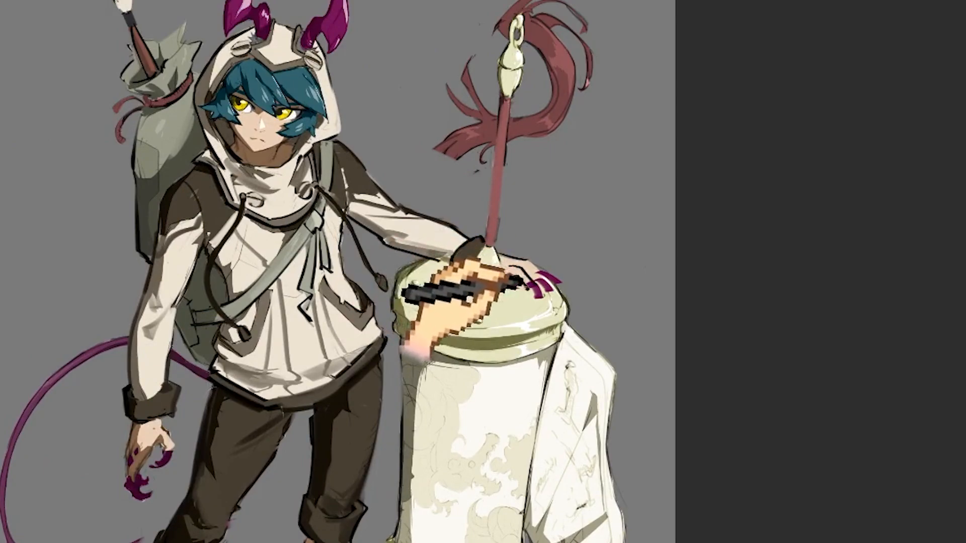
{"action": "scroll", "coordinate": [518, 279], "scroll_direction": "down", "scroll_amount": 2}
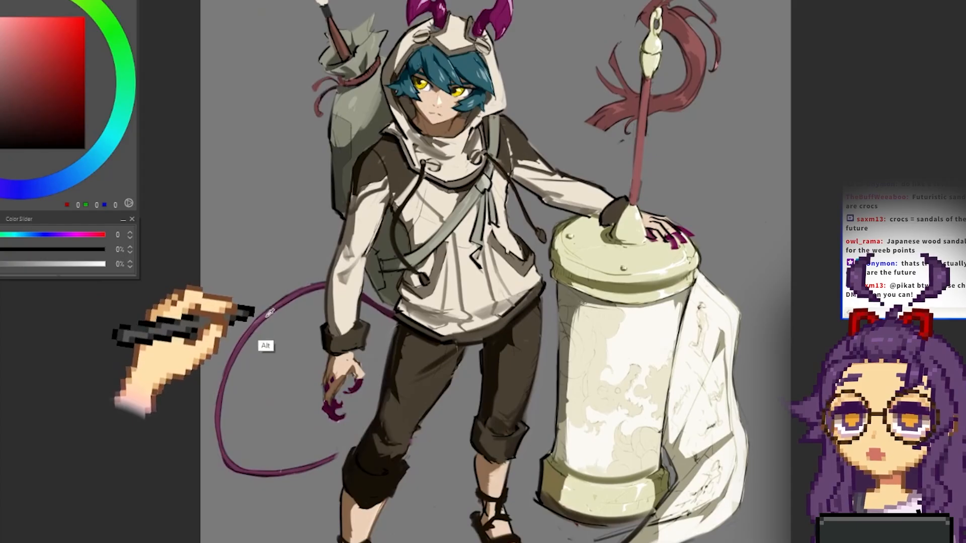
Sample the tail's purple and thicken its outer curve with varied line weight
{"action": "left_click", "coordinate": [269, 313], "text": "alt"}
{"action": "left_click", "coordinate": [372, 293], "text": "alt"}
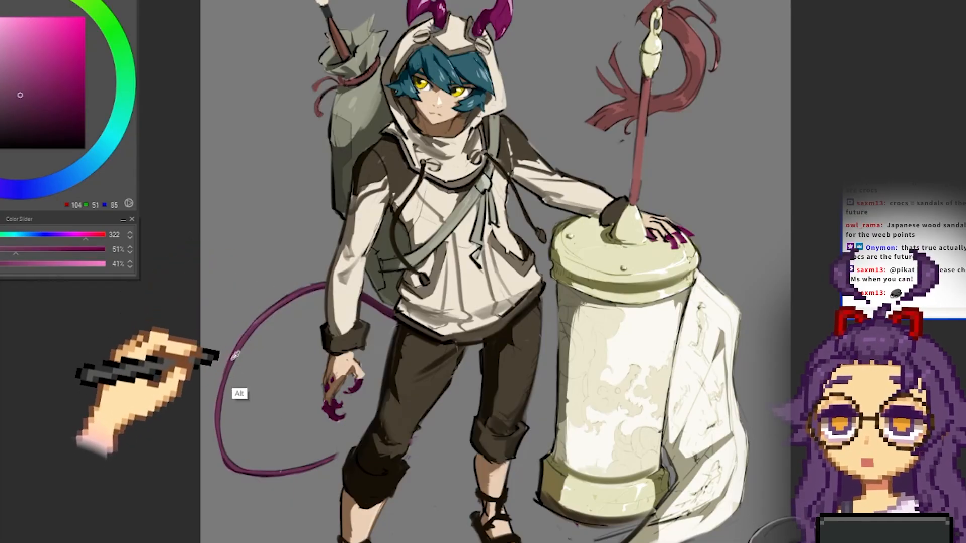
{"action": "left_click", "coordinate": [221, 418], "text": "alt"}
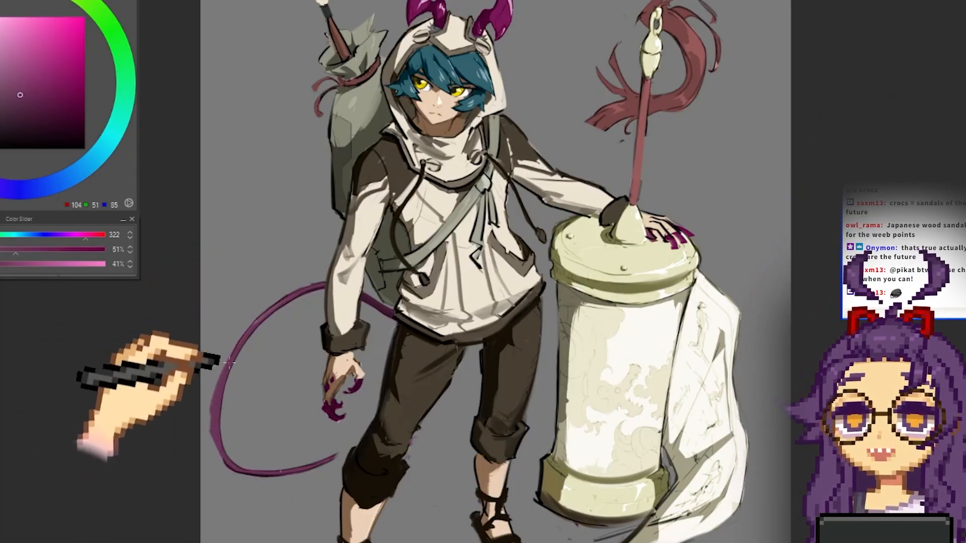
{"action": "left_click_drag", "start_coordinate": [336, 458], "coordinate": [480, 542]}
{"action": "key", "text": "ctrl+minus"}
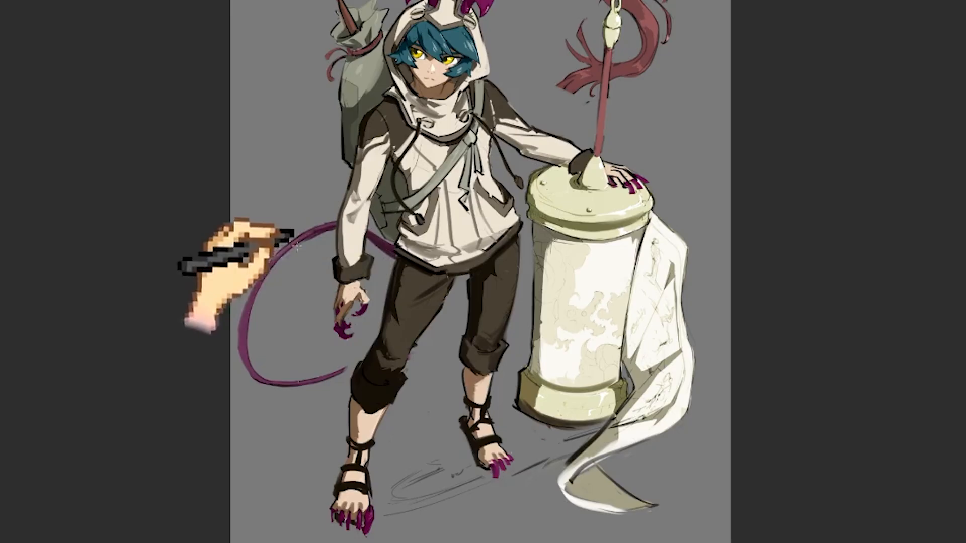
Extend the tail in a wider curve across the front shin and join it to a barbed, leaf-shaped purple tip between the feet
{"action": "left_click_drag", "start_coordinate": [271, 370], "coordinate": [280, 397]}
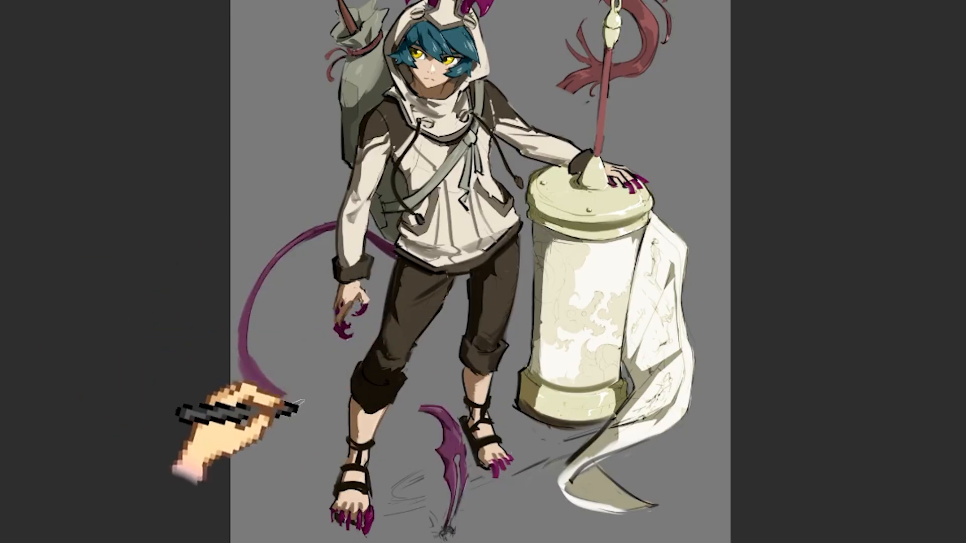
{"action": "left_click_drag", "start_coordinate": [245, 366], "coordinate": [416, 412]}
{"action": "left_click_drag", "start_coordinate": [241, 349], "coordinate": [420, 410]}
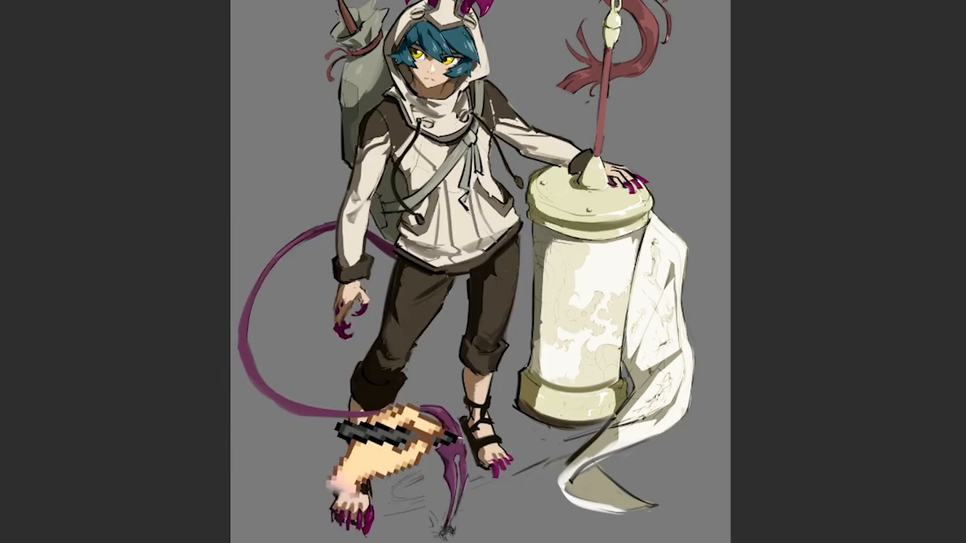
{"action": "left_click_drag", "start_coordinate": [300, 468], "coordinate": [176, 414]}
{"action": "left_click_drag", "start_coordinate": [255, 468], "coordinate": [546, 282]}
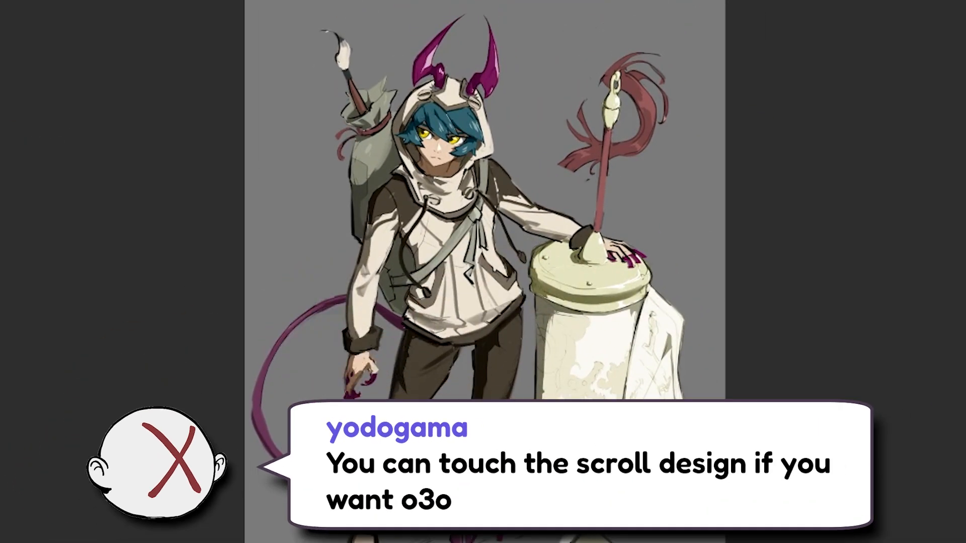
Paint slotted screws around the scroll canister's lid and a cylindrical collar where the red rod meets the cone
{"action": "left_click_drag", "start_coordinate": [549, 397], "coordinate": [423, 394]}
{"action": "left_click_drag", "start_coordinate": [264, 431], "coordinate": [302, 310]}
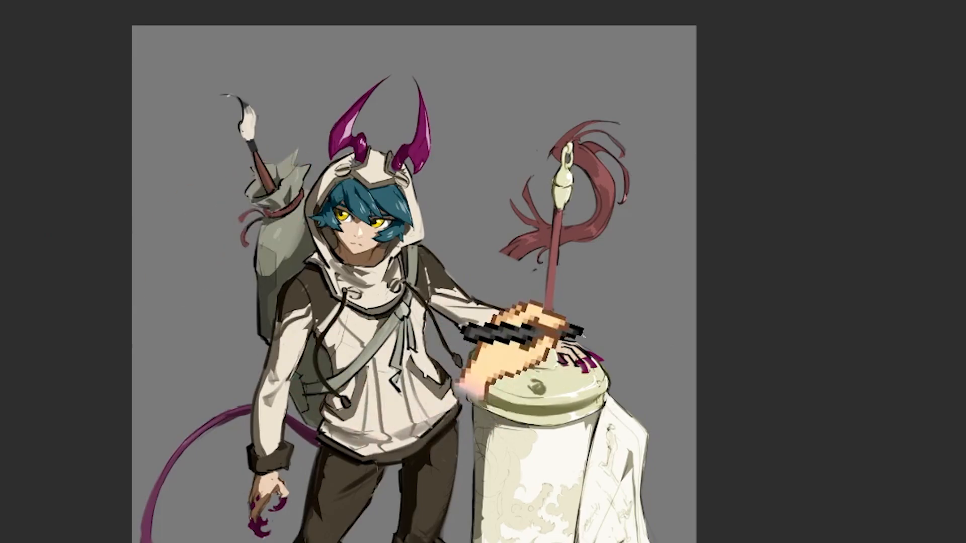
{"action": "left_click_drag", "start_coordinate": [595, 371], "coordinate": [443, 459]}
{"action": "mouse_move", "coordinate": [137, 417]}
{"action": "left_mouse_down"}
{"action": "mouse_move", "coordinate": [161, 427]}
{"action": "mouse_move", "coordinate": [237, 304]}
{"action": "left_mouse_up"}
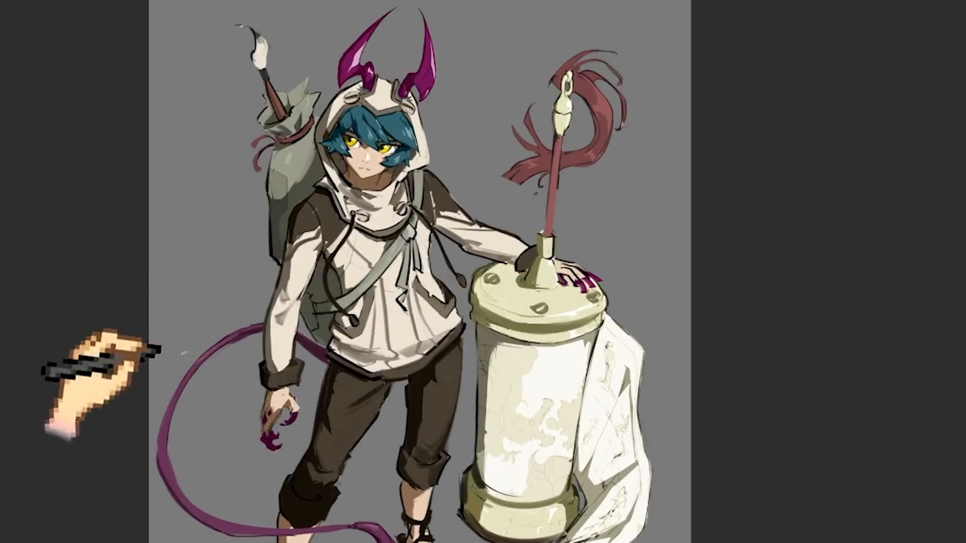
{"action": "left_click_drag", "start_coordinate": [560, 481], "coordinate": [207, 425]}
Check the illustration's values in greyscale, return to colour, and extend the red tassel's lower end with dark-edged strands
{"action": "key", "text": "ctrl+y"}
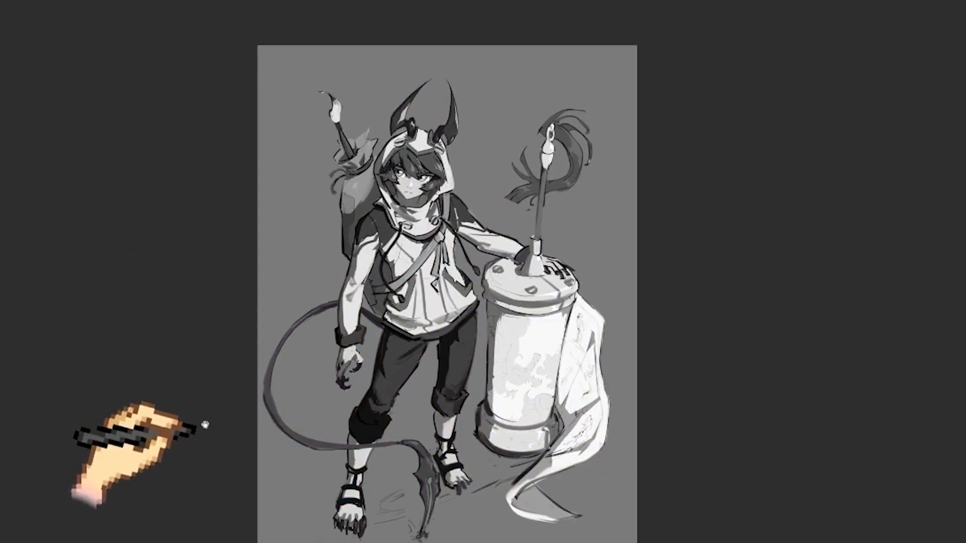
{"action": "key", "text": "ctrl+y"}
{"action": "scroll", "coordinate": [595, 128], "scroll_direction": "up", "scroll_amount": 2}
{"action": "mouse_move", "coordinate": [540, 168]}
{"action": "left_mouse_down"}
{"action": "mouse_move", "coordinate": [496, 199]}
{"action": "mouse_move", "coordinate": [59, 319]}
{"action": "mouse_move", "coordinate": [149, 379]}
{"action": "mouse_move", "coordinate": [180, 345]}
{"action": "left_mouse_up"}
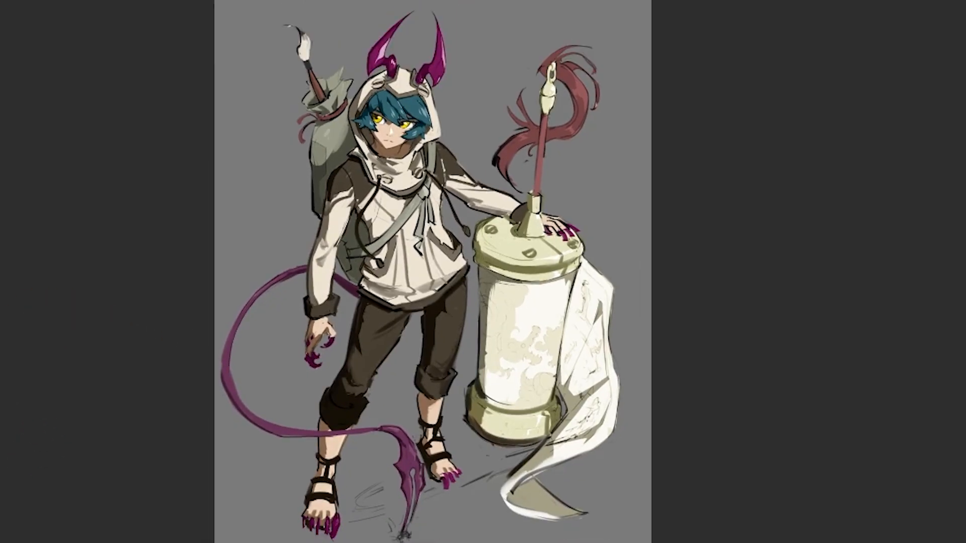